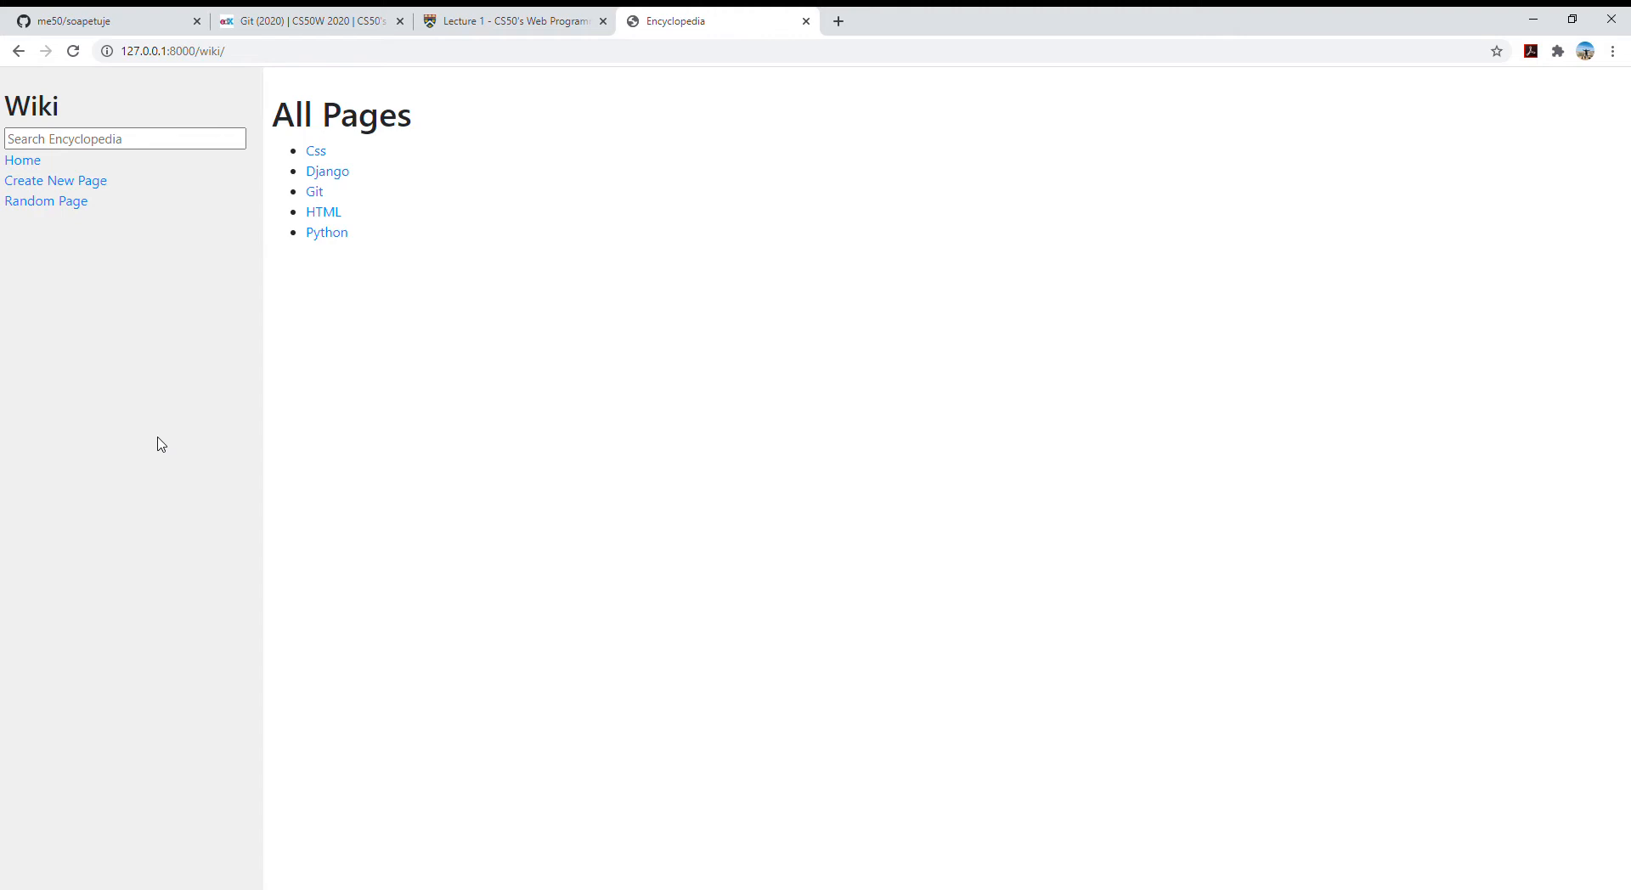
Open the CSS entry directly by its address, 127.0.0.1:8000/wiki/css
{"action": "left_click", "coordinate": [259, 59]}
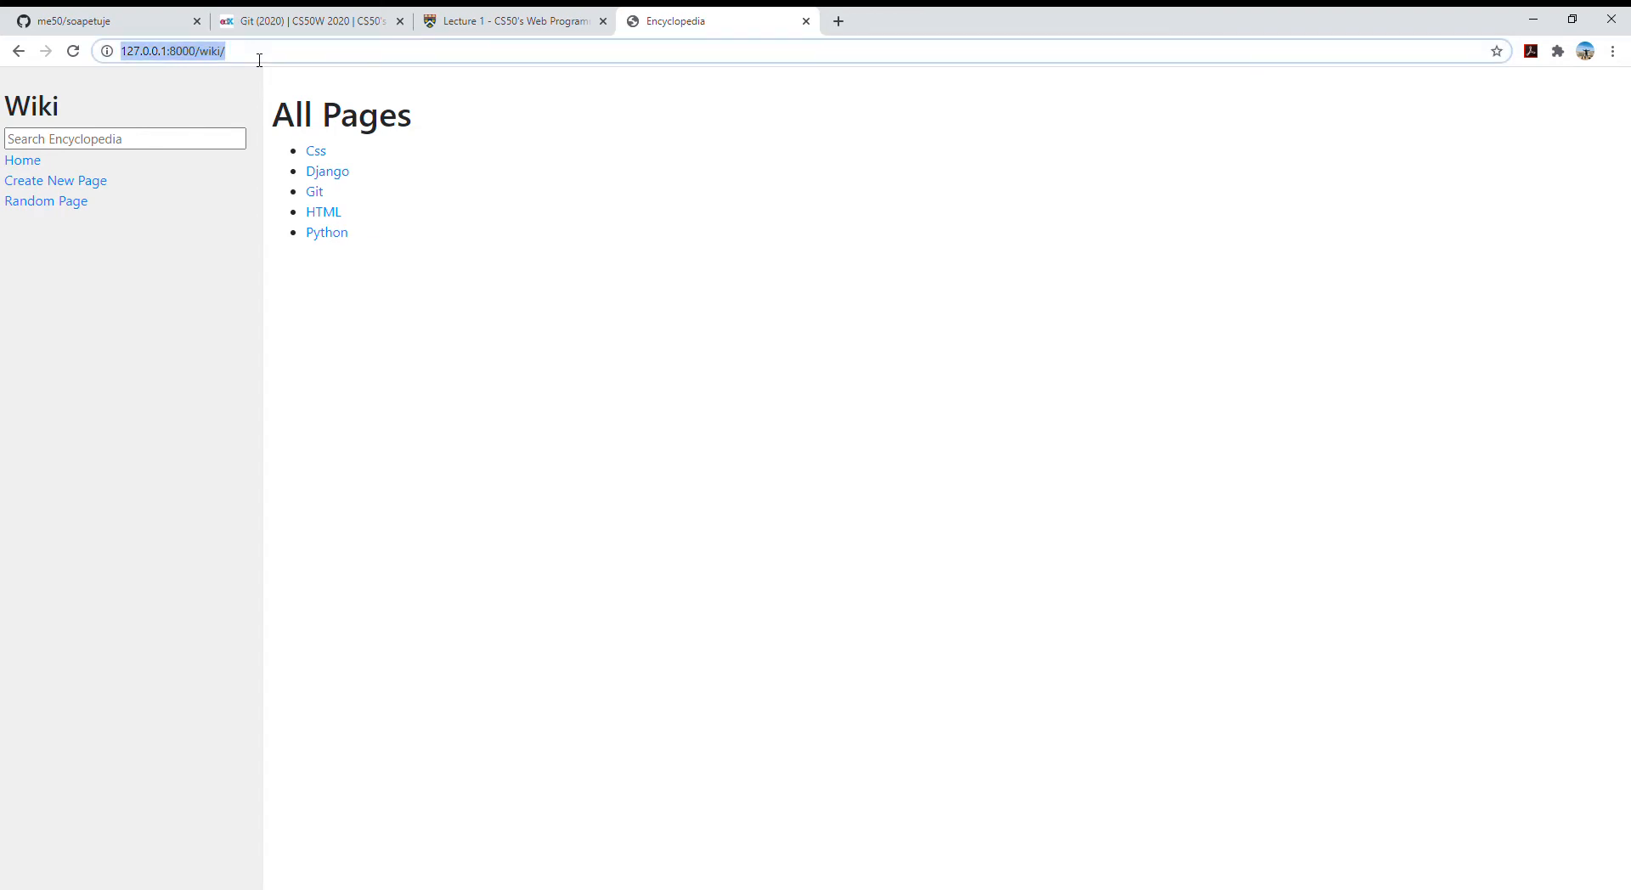
{"action": "left_click", "coordinate": [259, 59]}
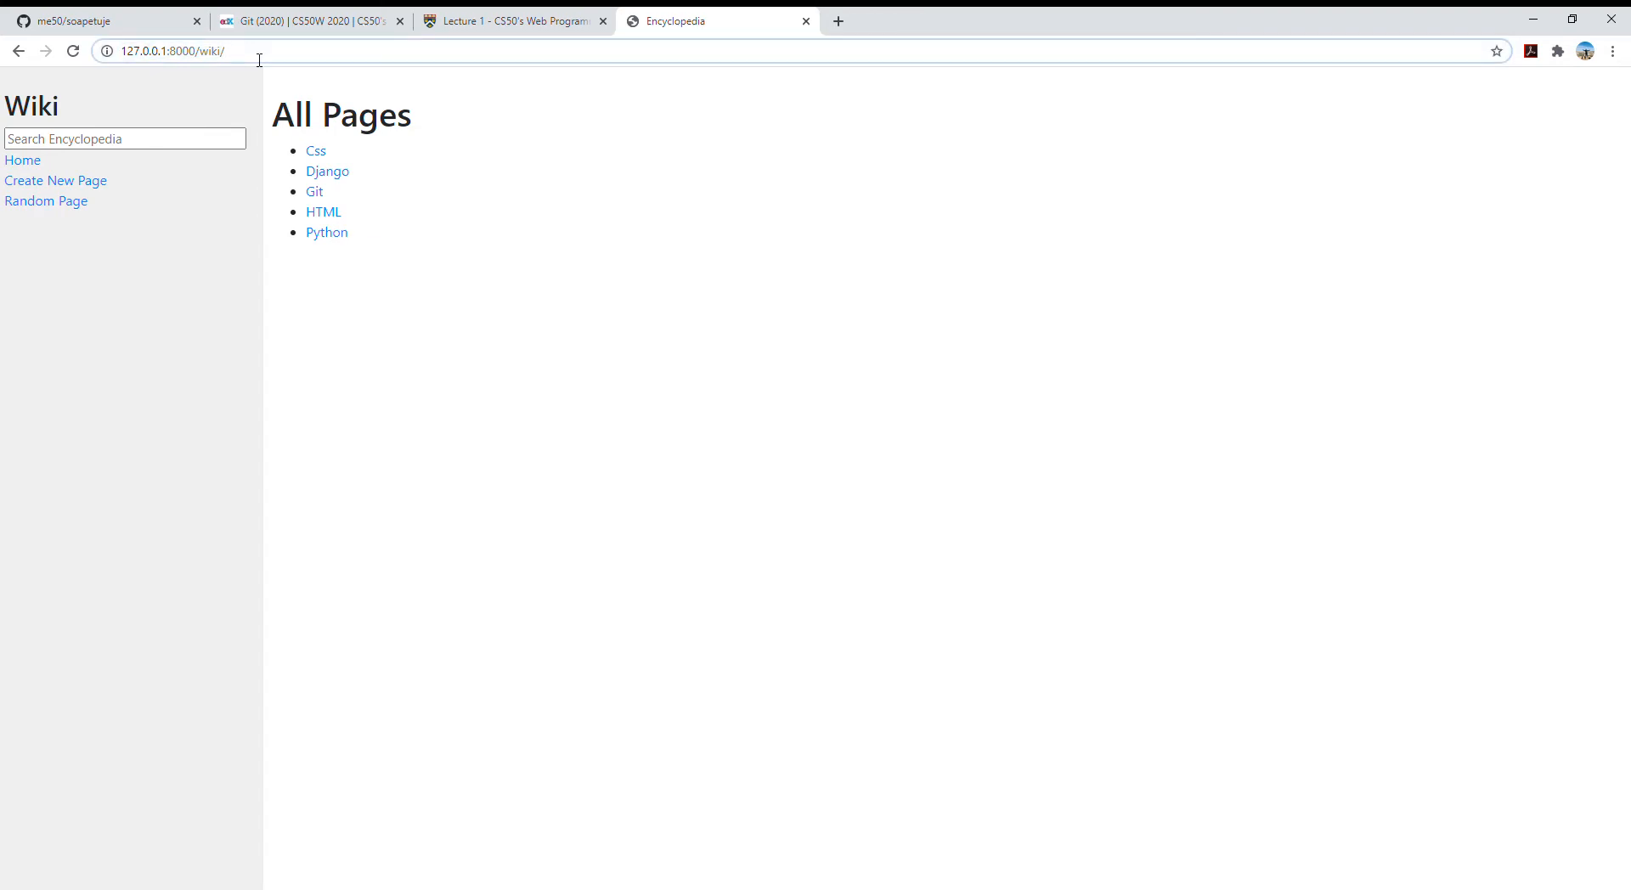
{"action": "type", "text": "css"}
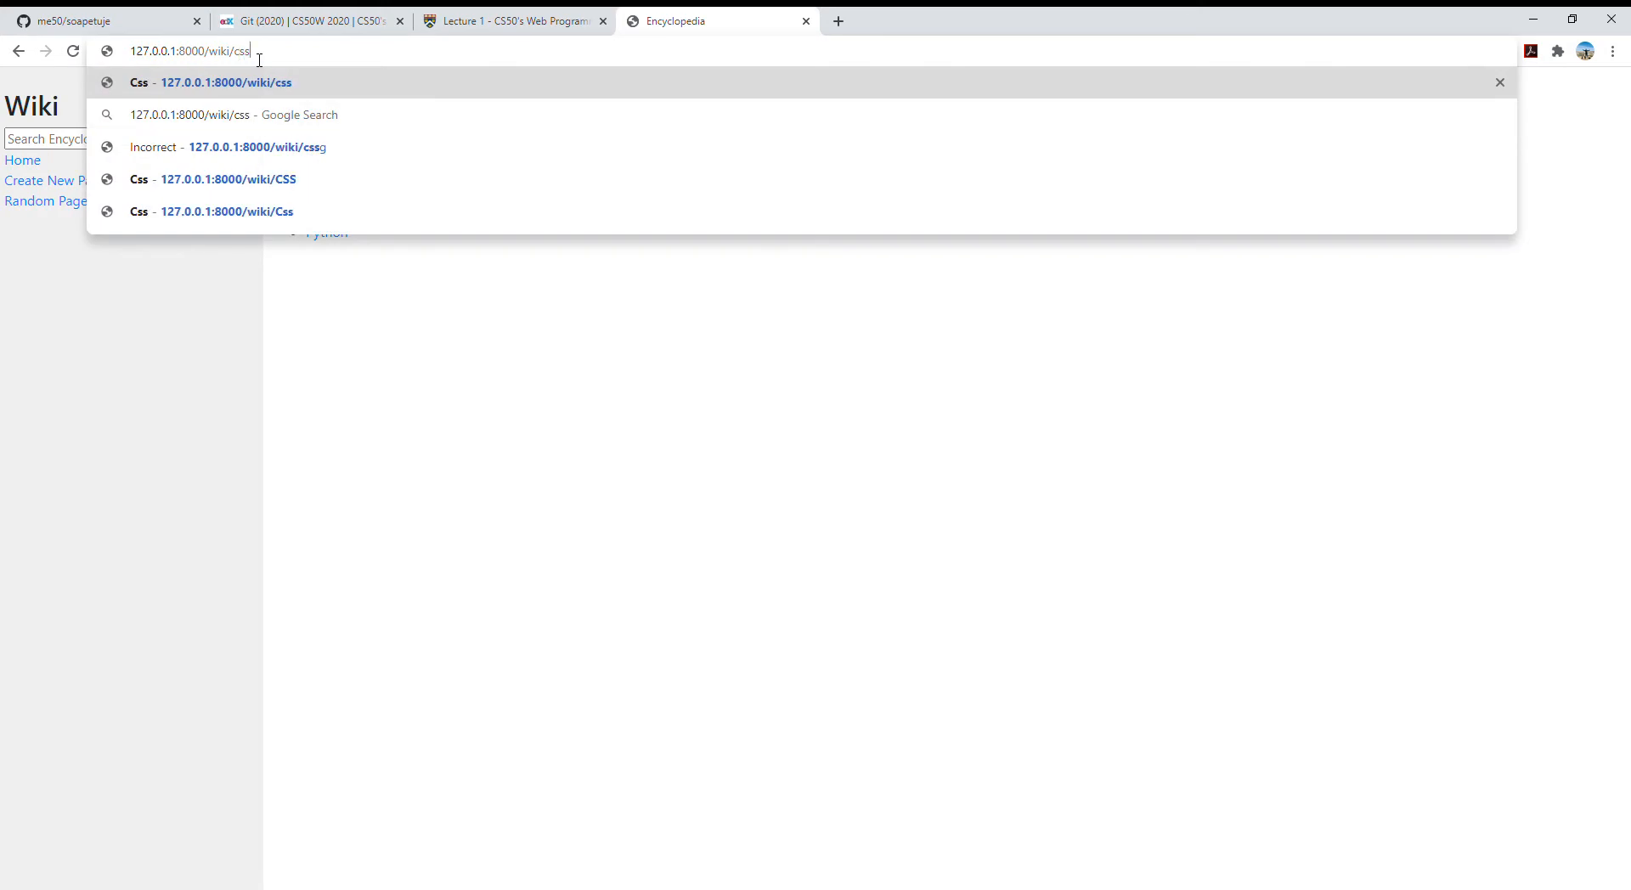
{"action": "key", "text": "Return"}
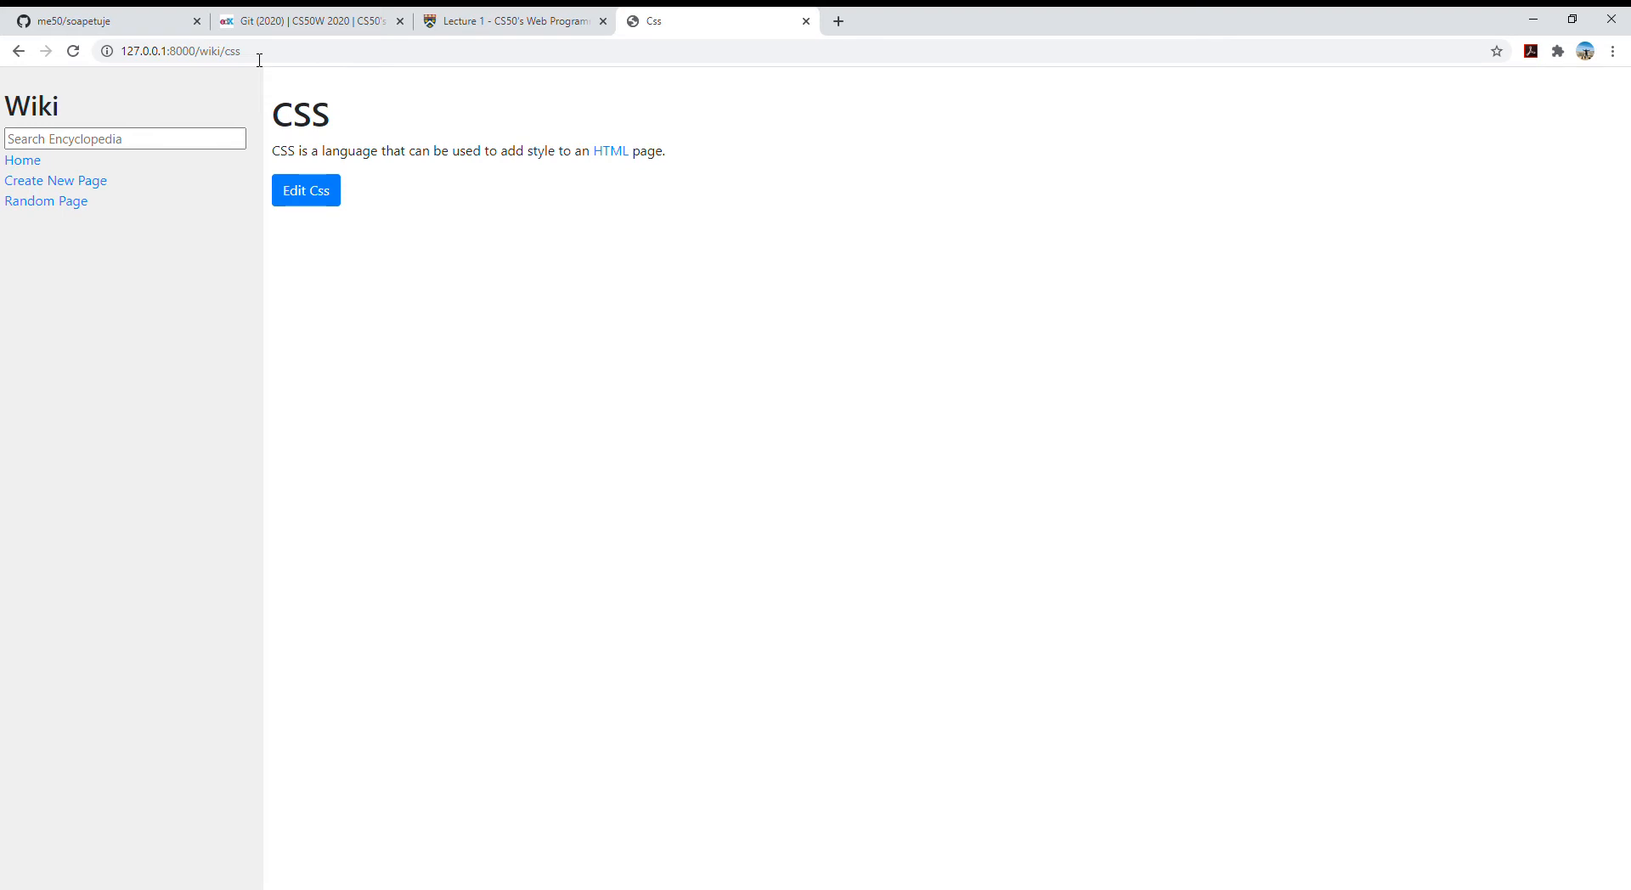
Request the entry "z" directly by its address, 127.0.0.1:8000/wiki/z
{"action": "left_click", "coordinate": [259, 60]}
{"action": "left_click", "coordinate": [259, 59]}
{"action": "key", "text": "BackSpace"}
{"action": "key", "text": "BackSpace"}
{"action": "key", "text": "BackSpace"}
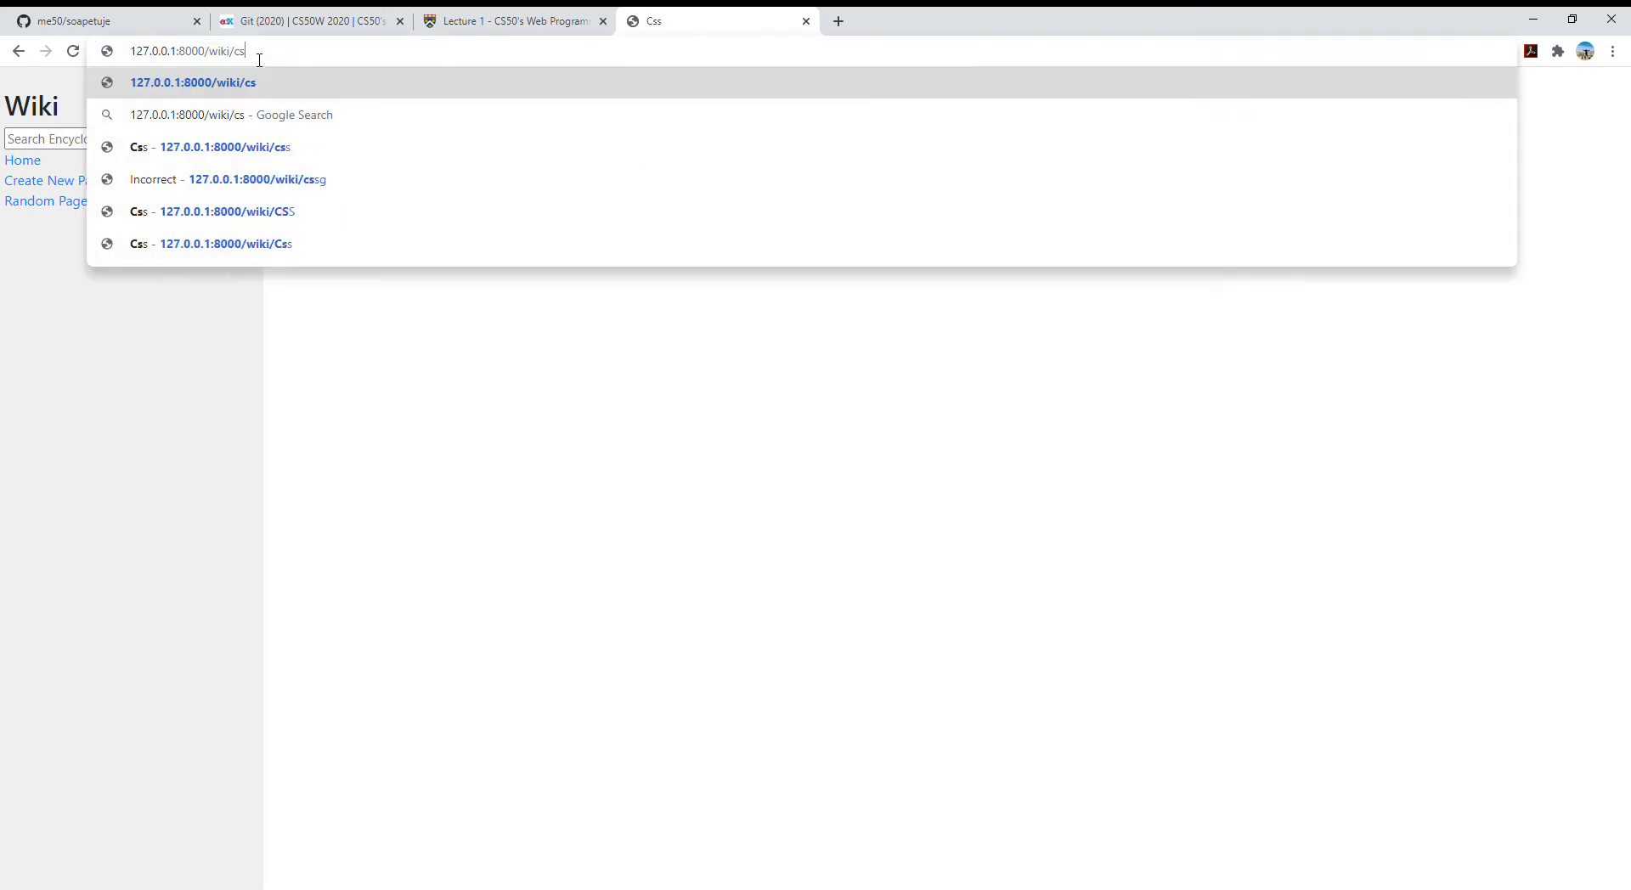
{"action": "type", "text": "z"}
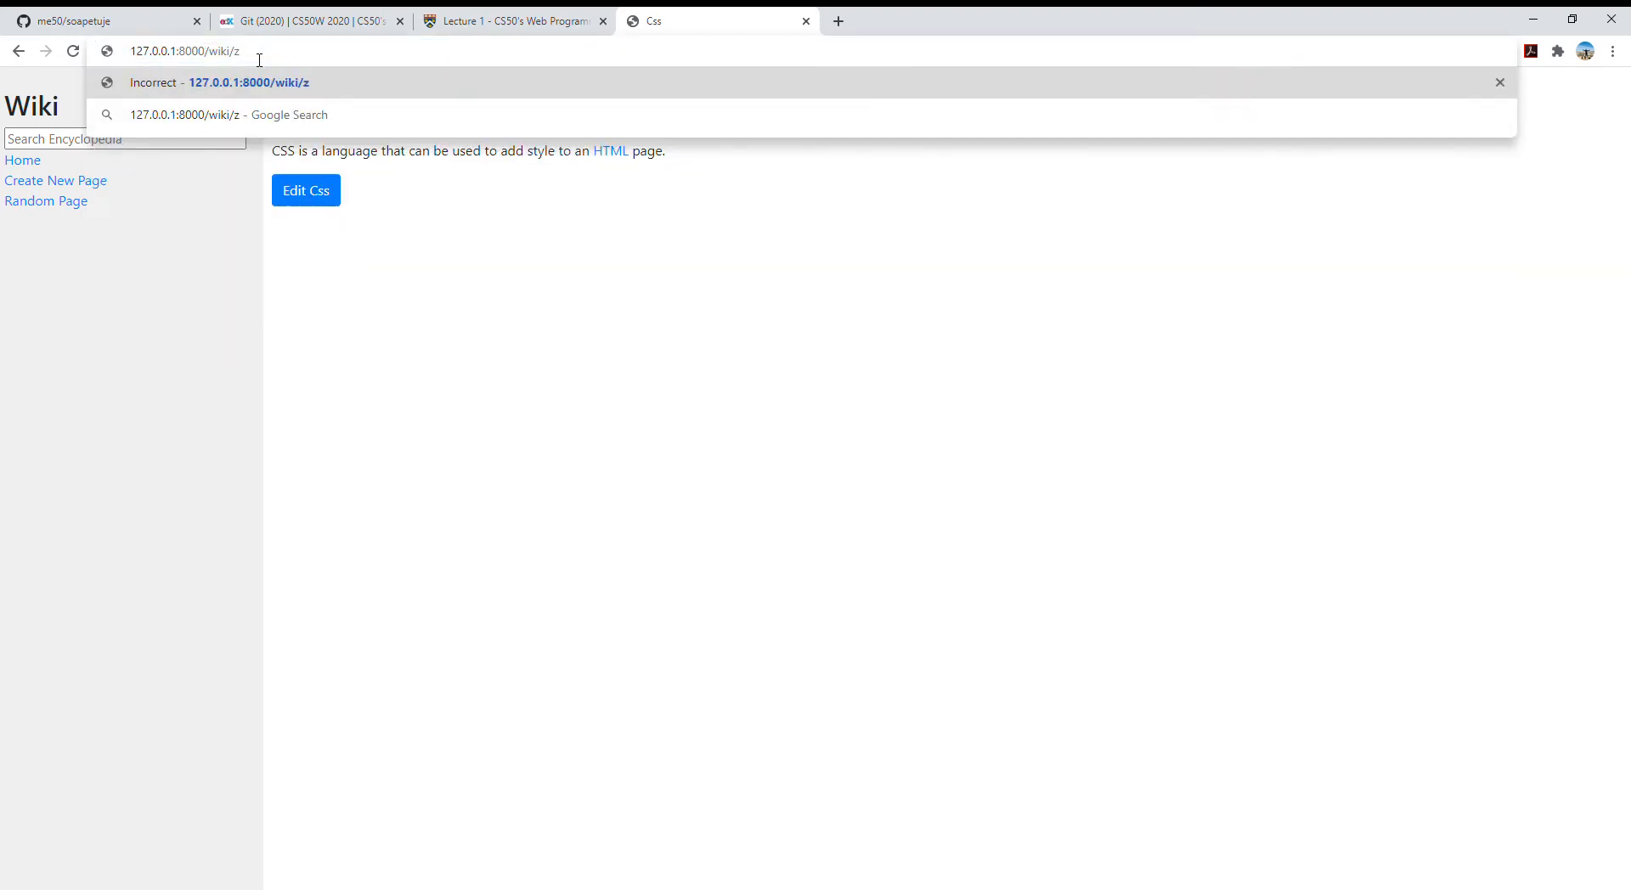
{"action": "key", "text": "Return"}
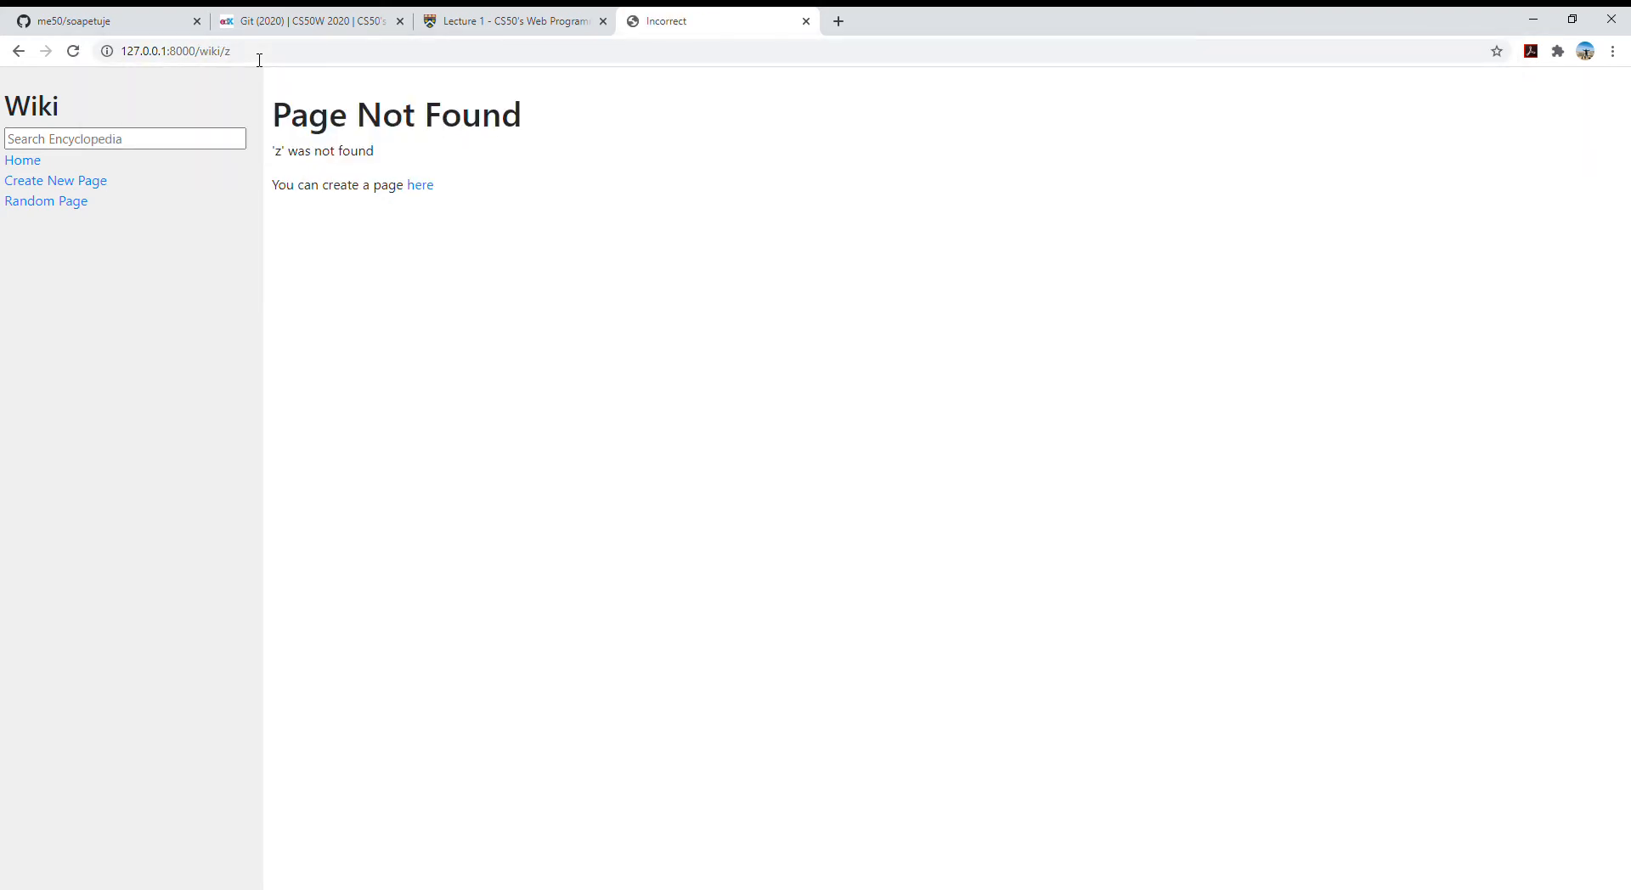
View the HTML and Django entries from the home page's list, returning home after each
{"action": "left_click", "coordinate": [36, 167]}
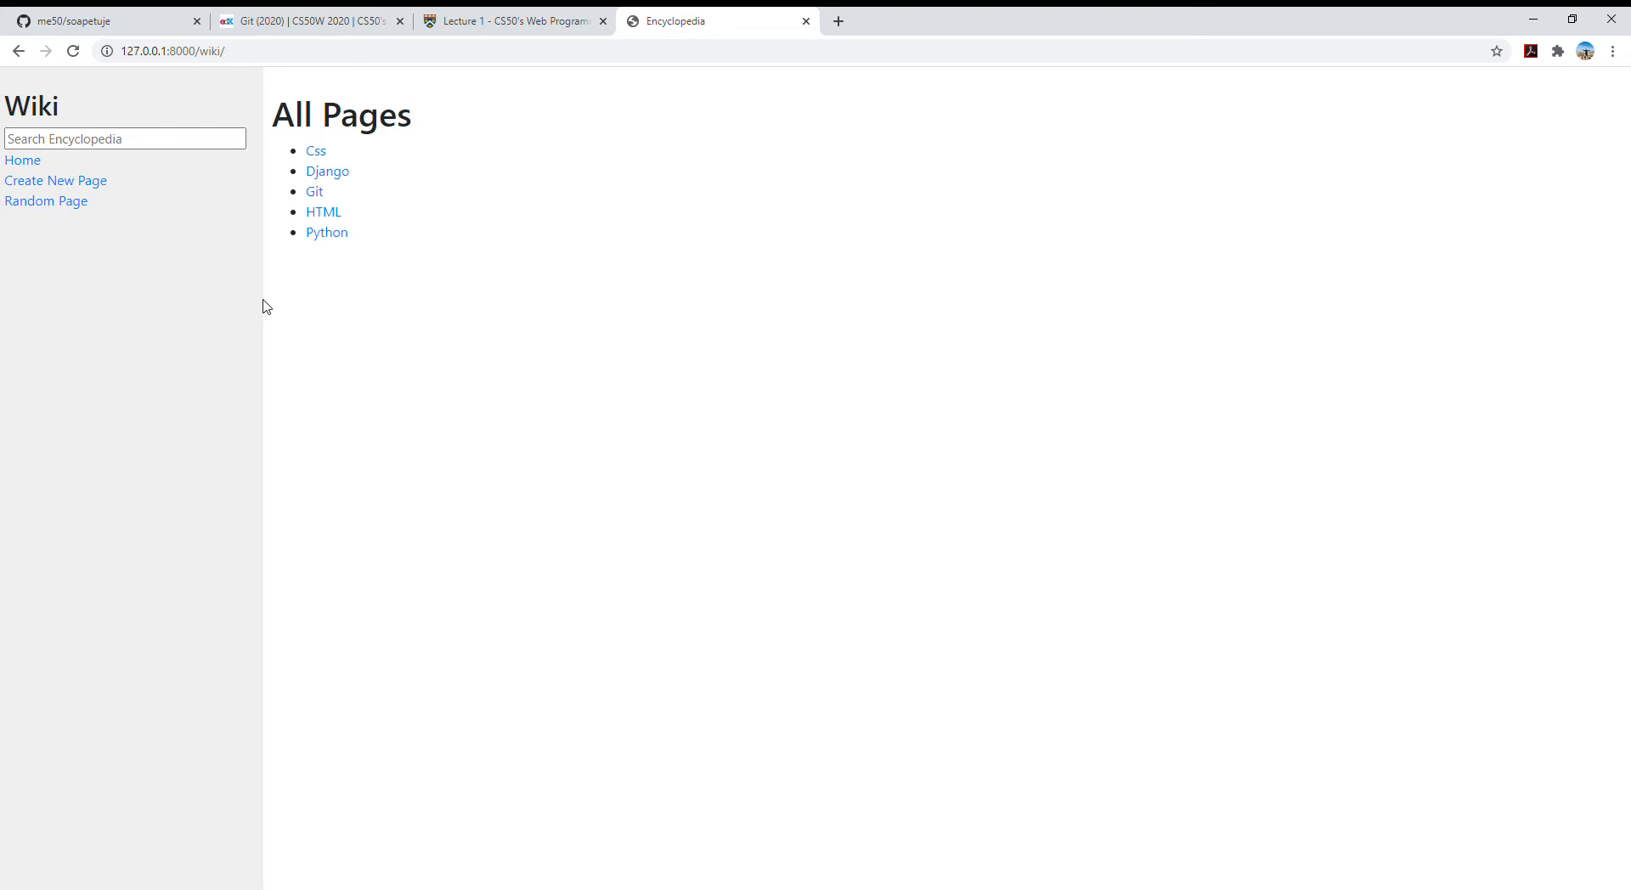
{"action": "left_click", "coordinate": [317, 212]}
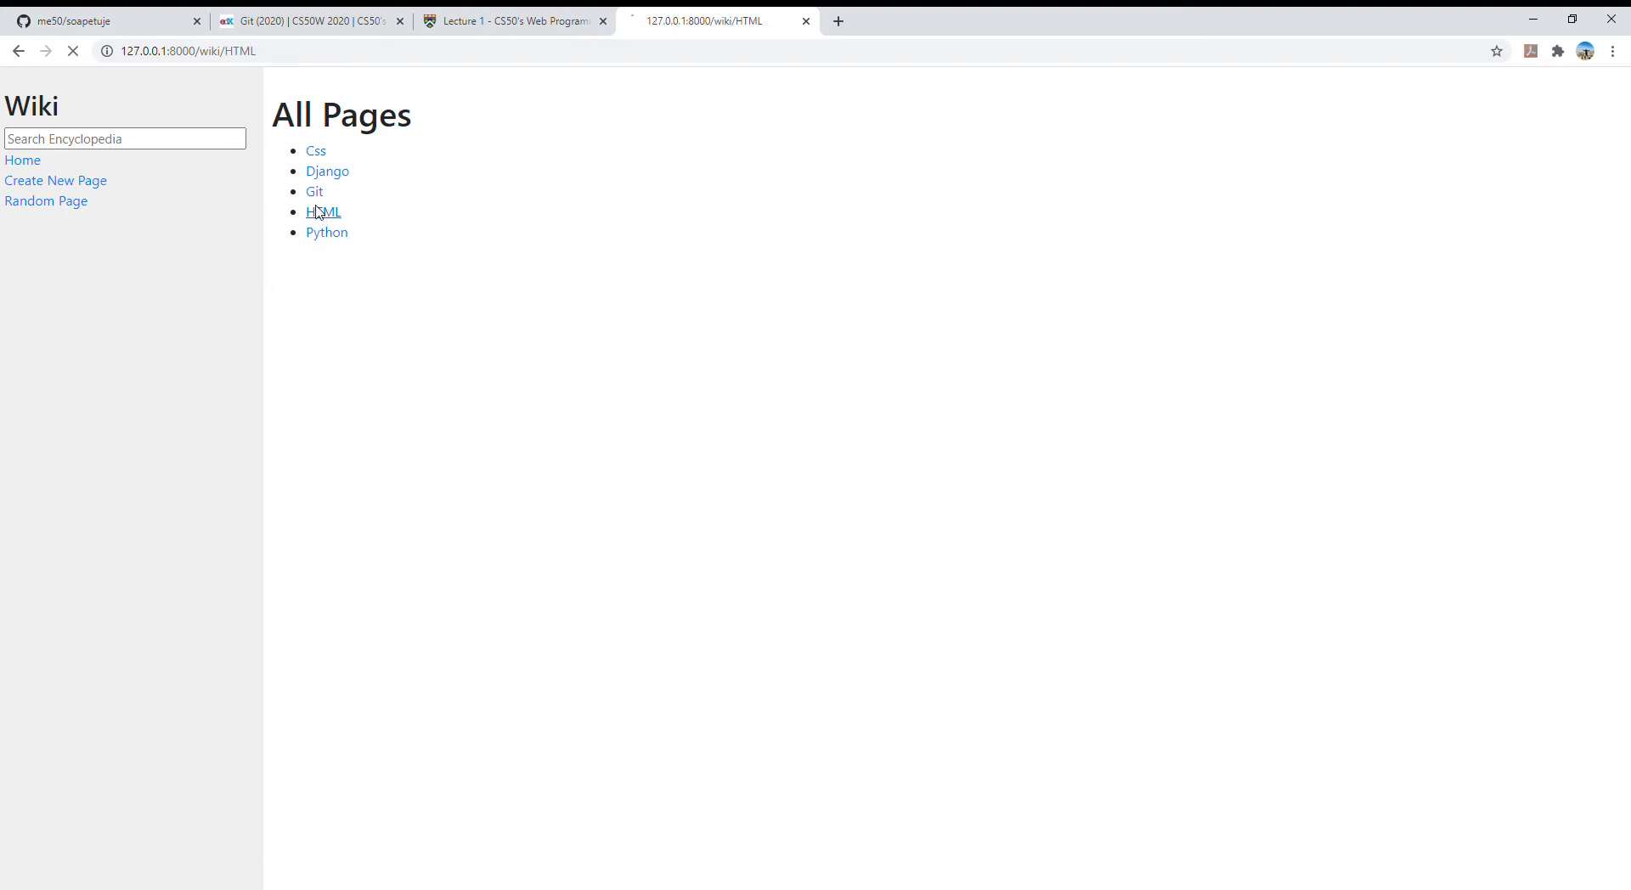
{"action": "left_click", "coordinate": [31, 166]}
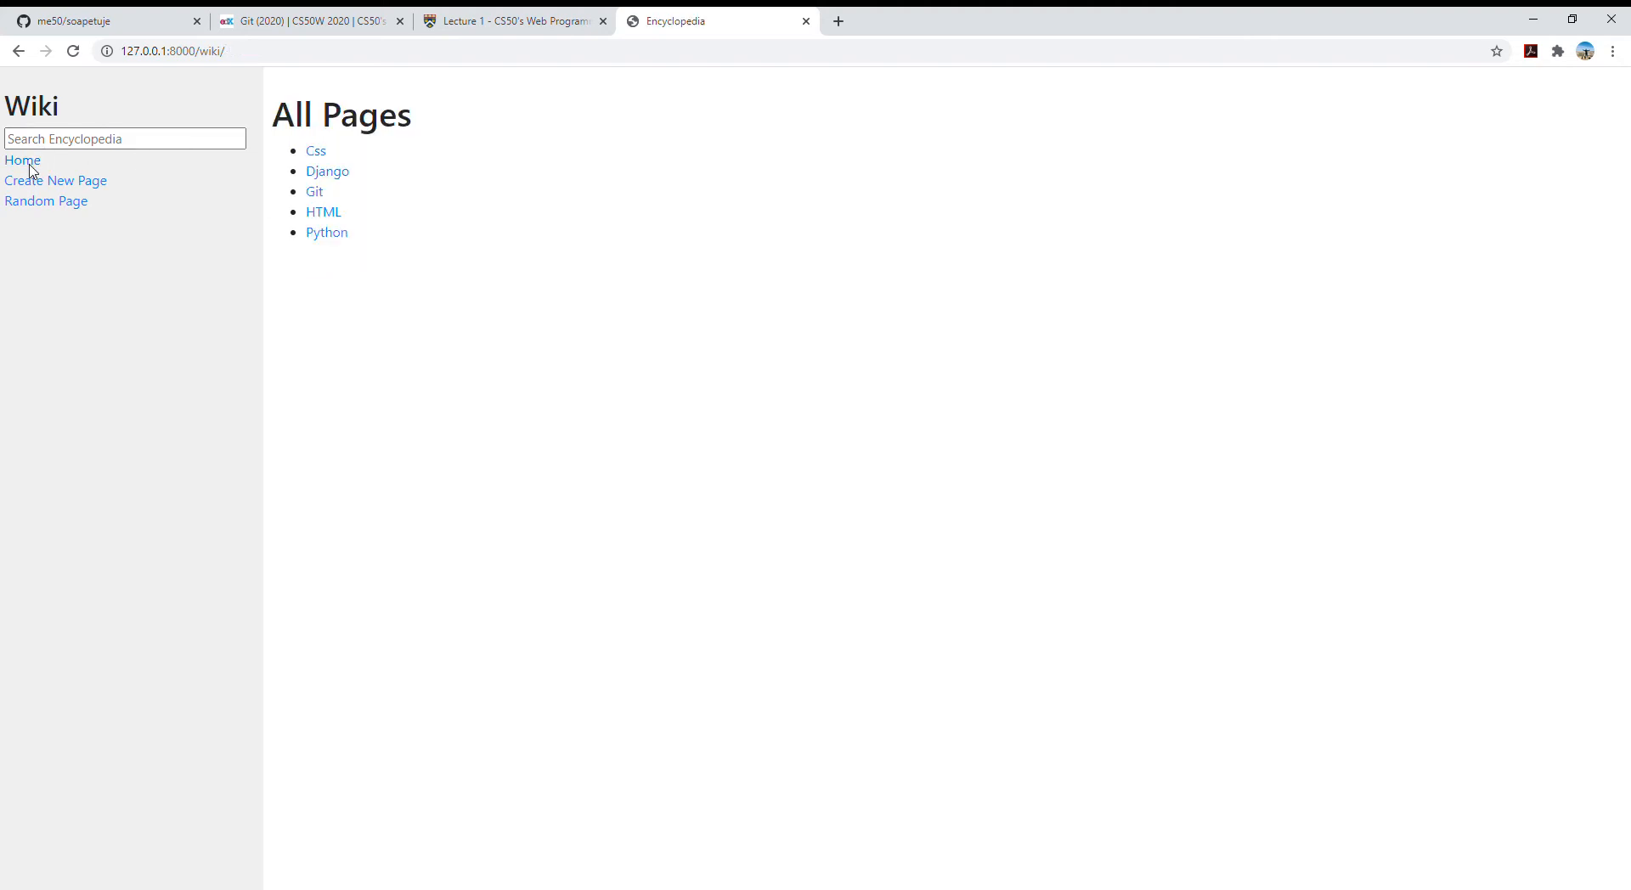
{"action": "left_click", "coordinate": [321, 174]}
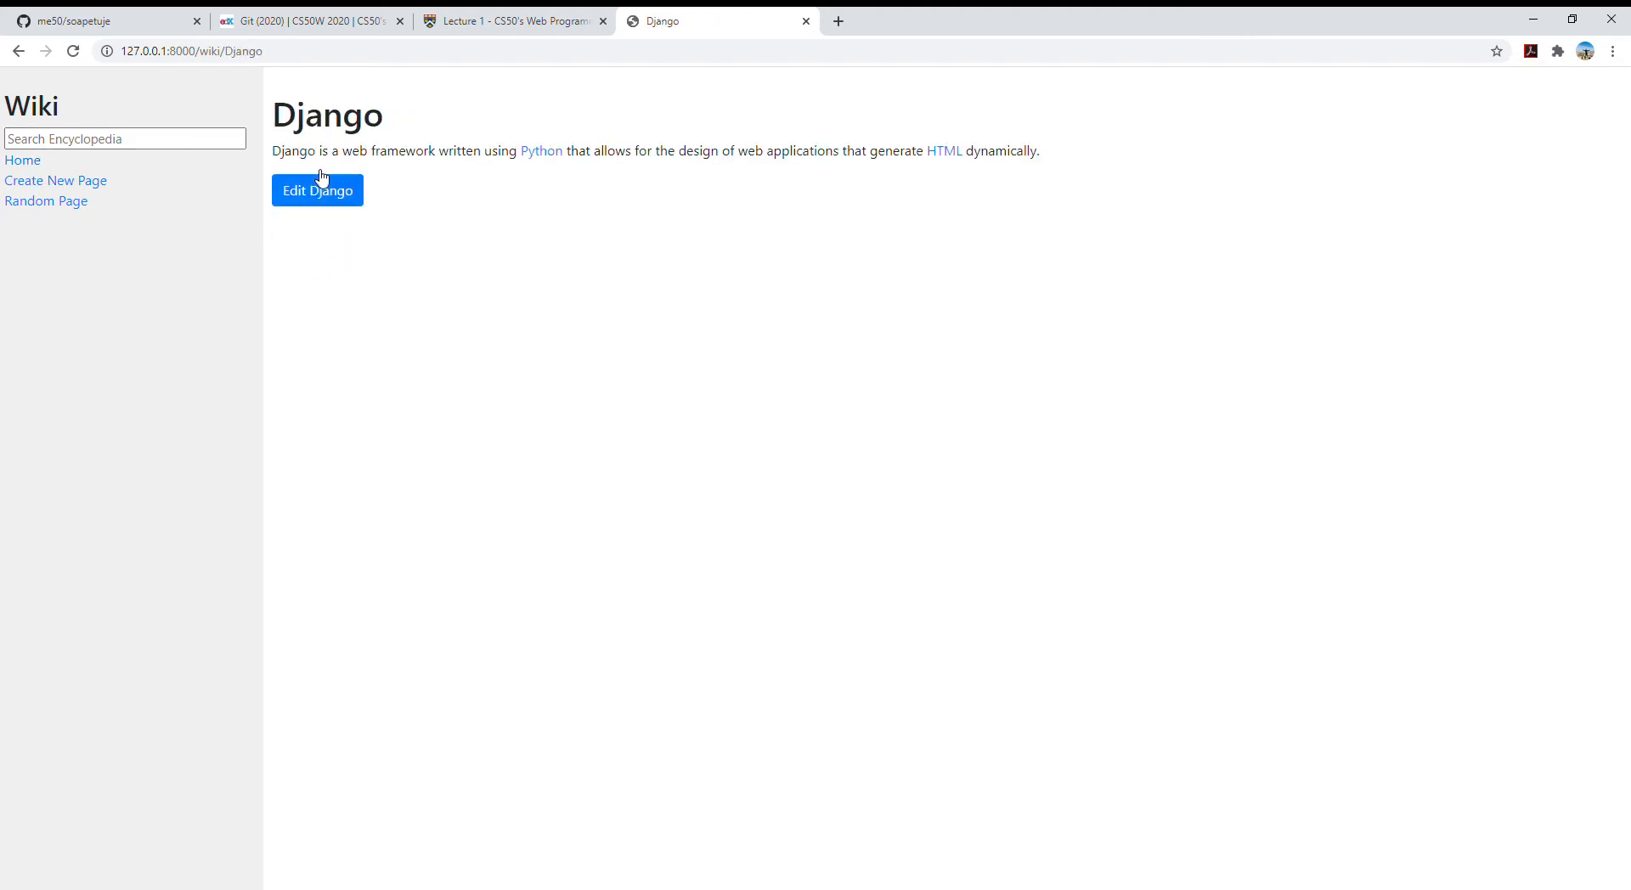
{"action": "left_click", "coordinate": [44, 167]}
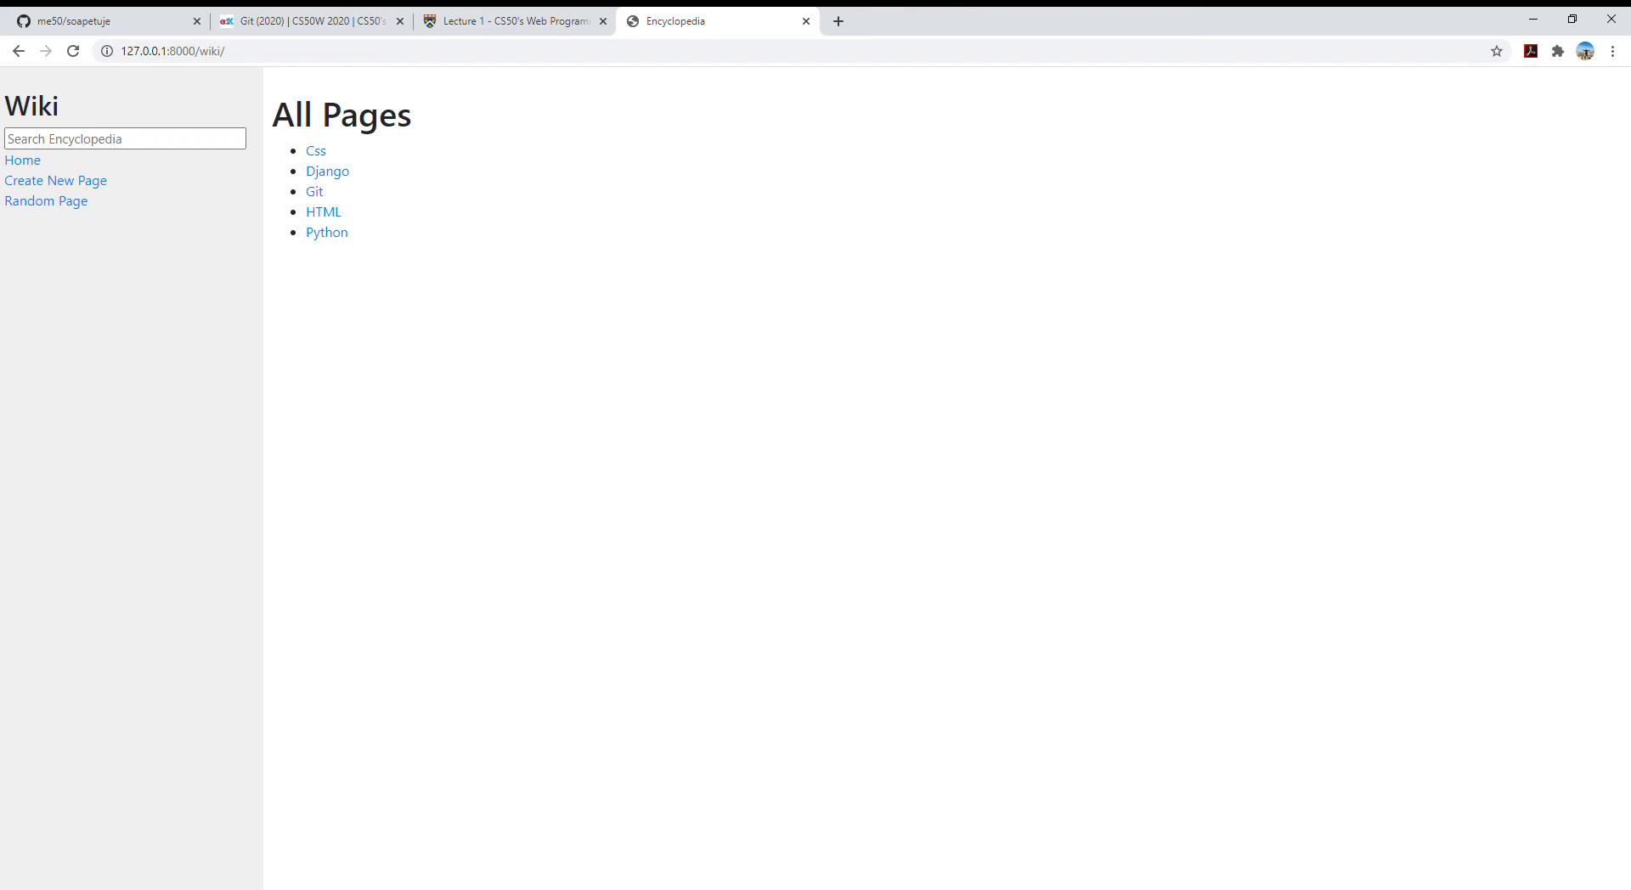
Search the encyclopedia for "git"
{"action": "left_click", "coordinate": [126, 139]}
{"action": "left_click", "coordinate": [118, 143]}
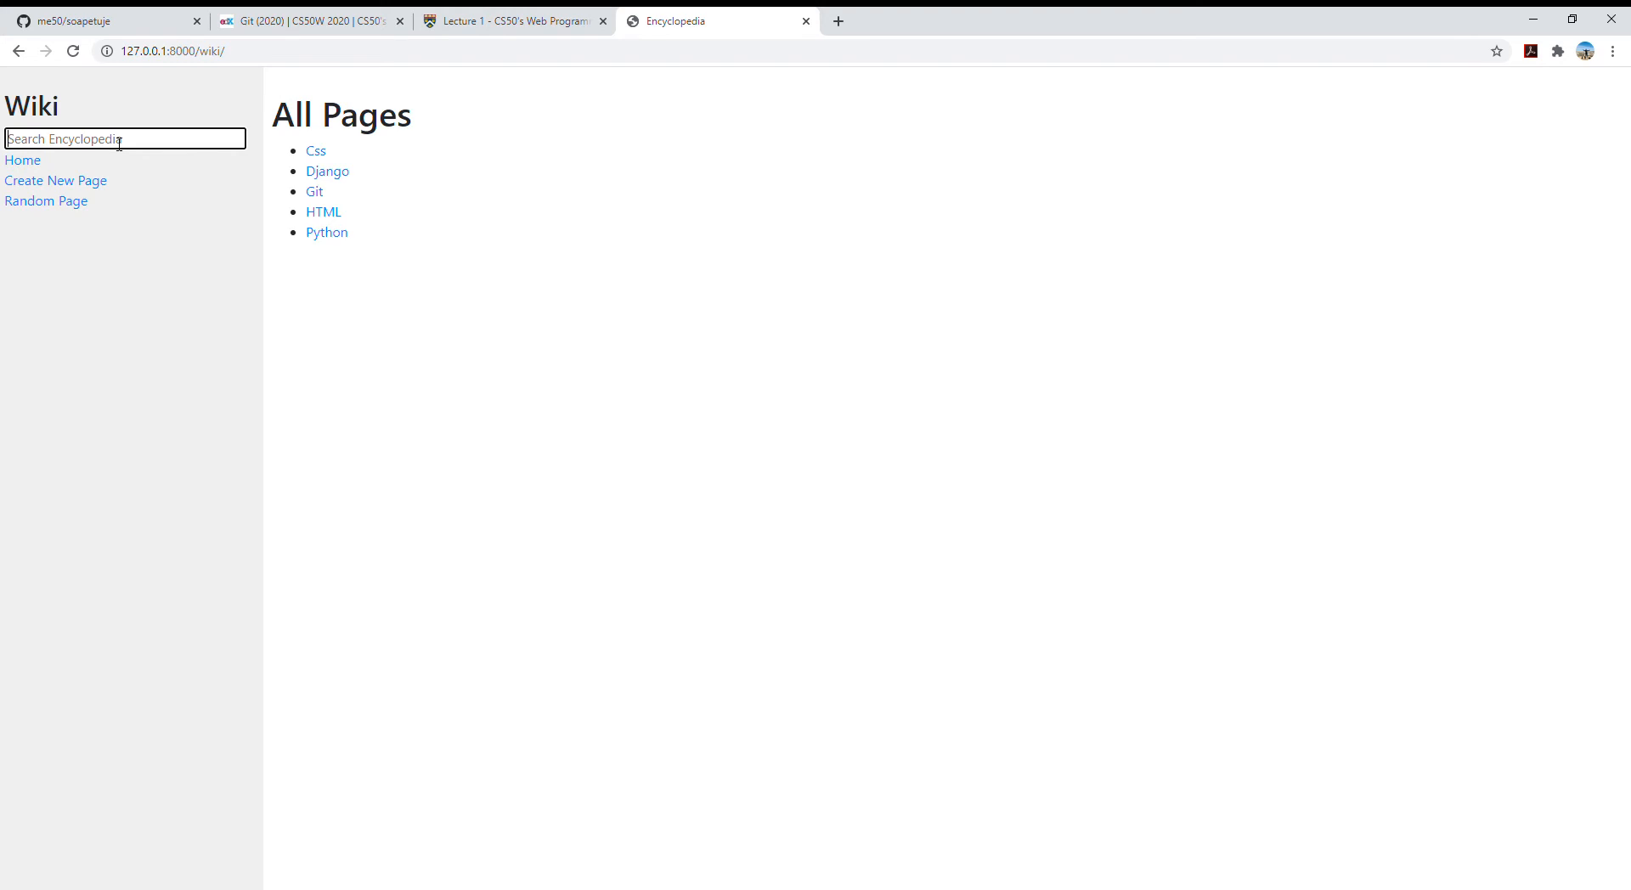
{"action": "type", "text": "git"}
{"action": "key", "text": "Return"}
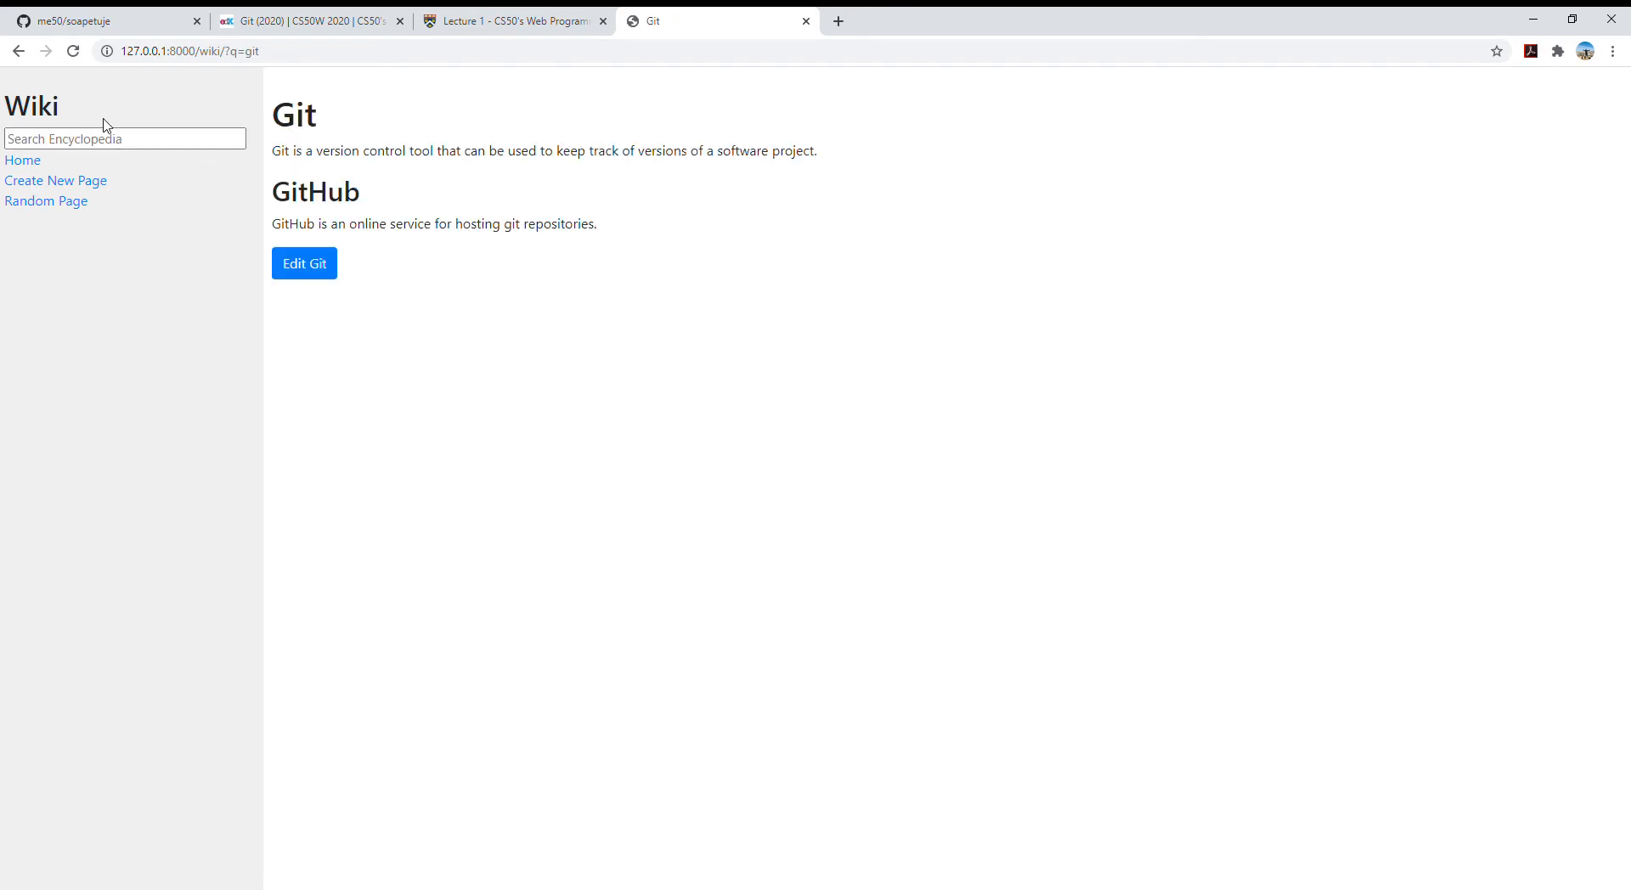
Search the encyclopedia for "t" and open the Python entry from the results
{"action": "left_click", "coordinate": [113, 141]}
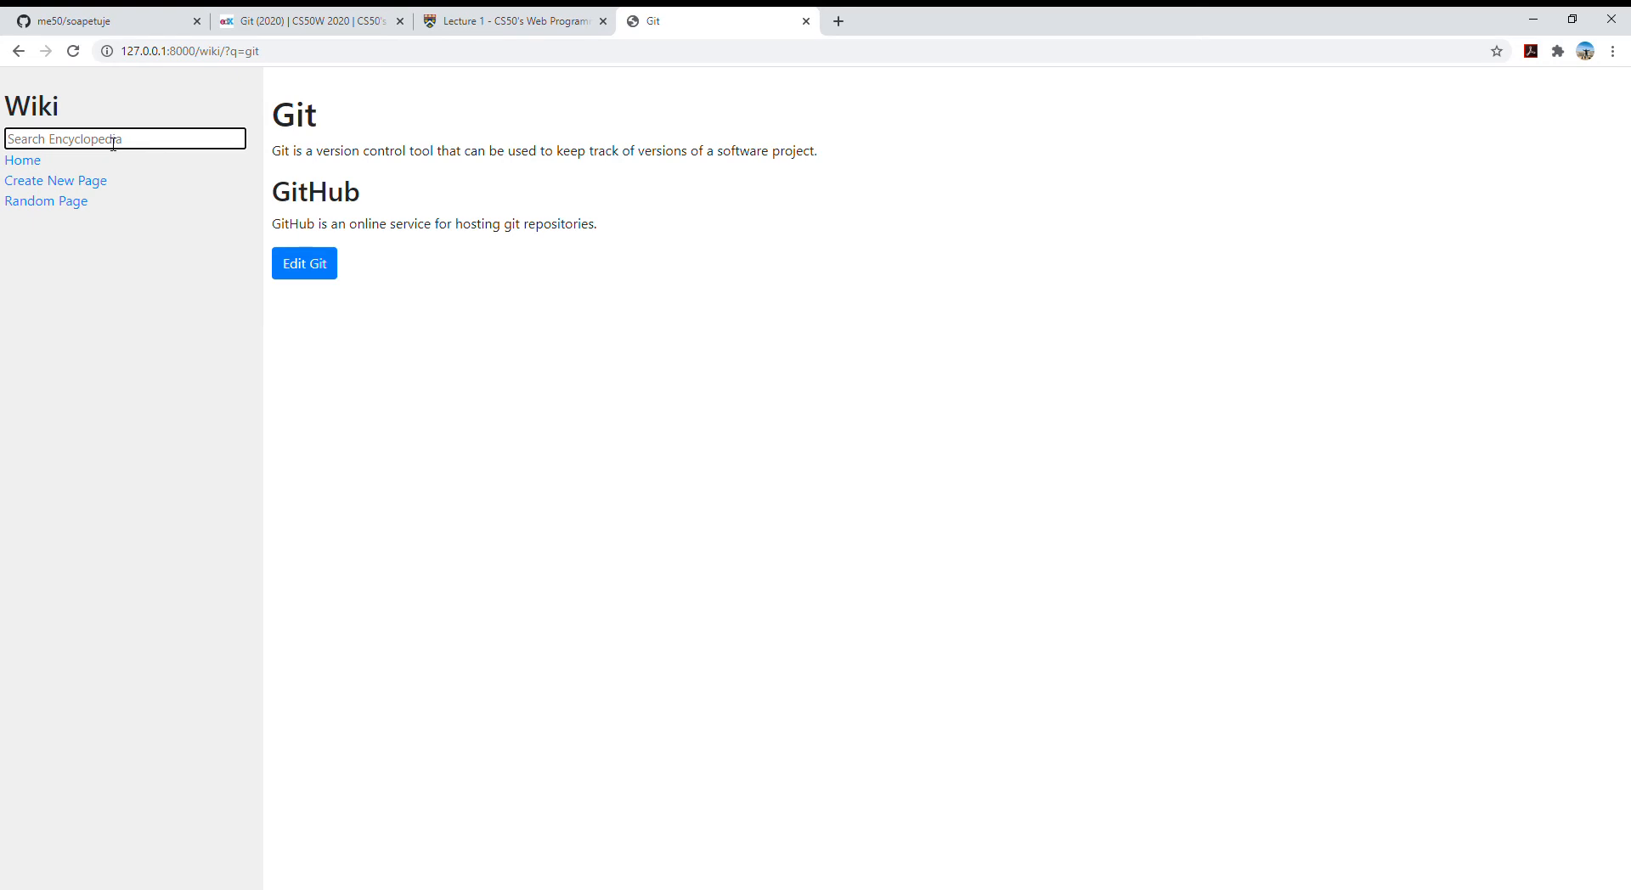
{"action": "type", "text": "t"}
{"action": "key", "text": "Return"}
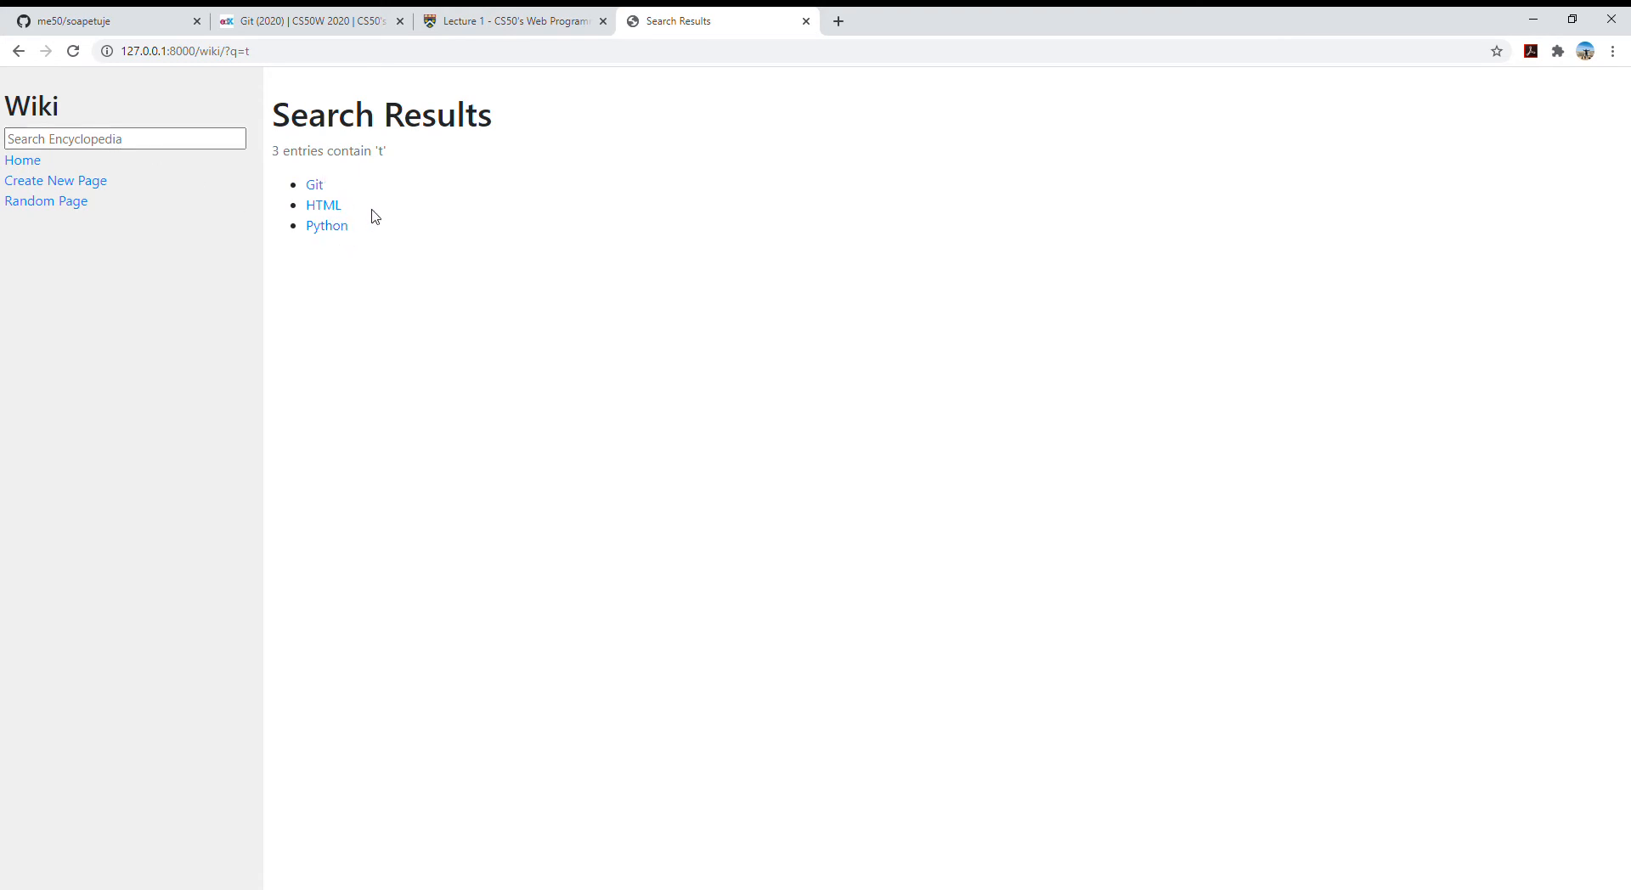
{"action": "left_click", "coordinate": [329, 229]}
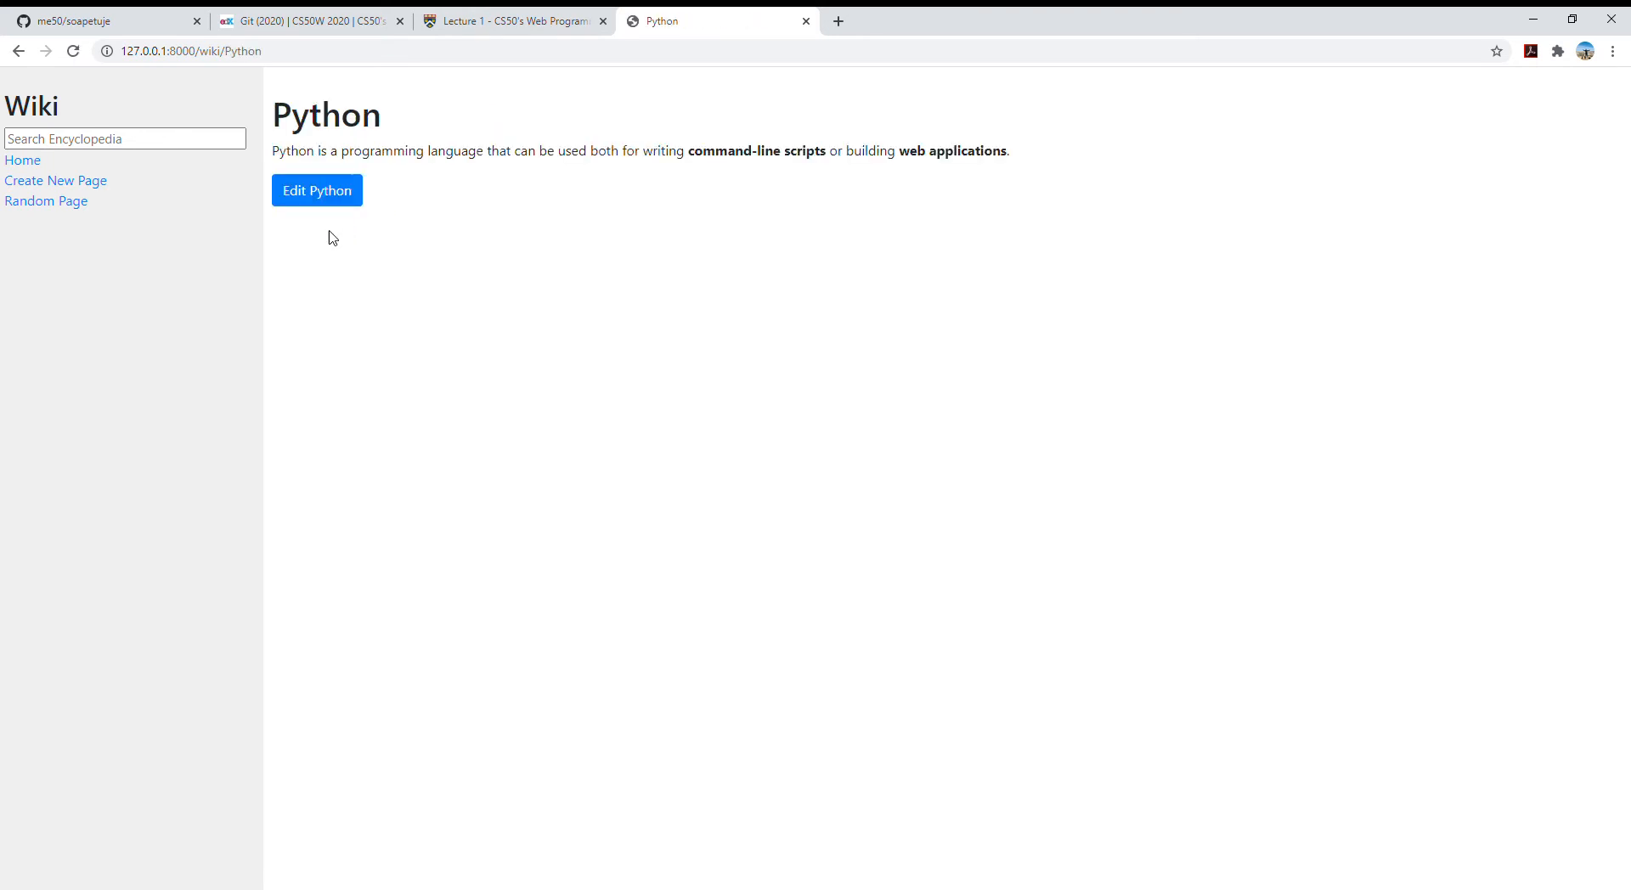
Search the encyclopedia for "z"
{"action": "left_click", "coordinate": [140, 145]}
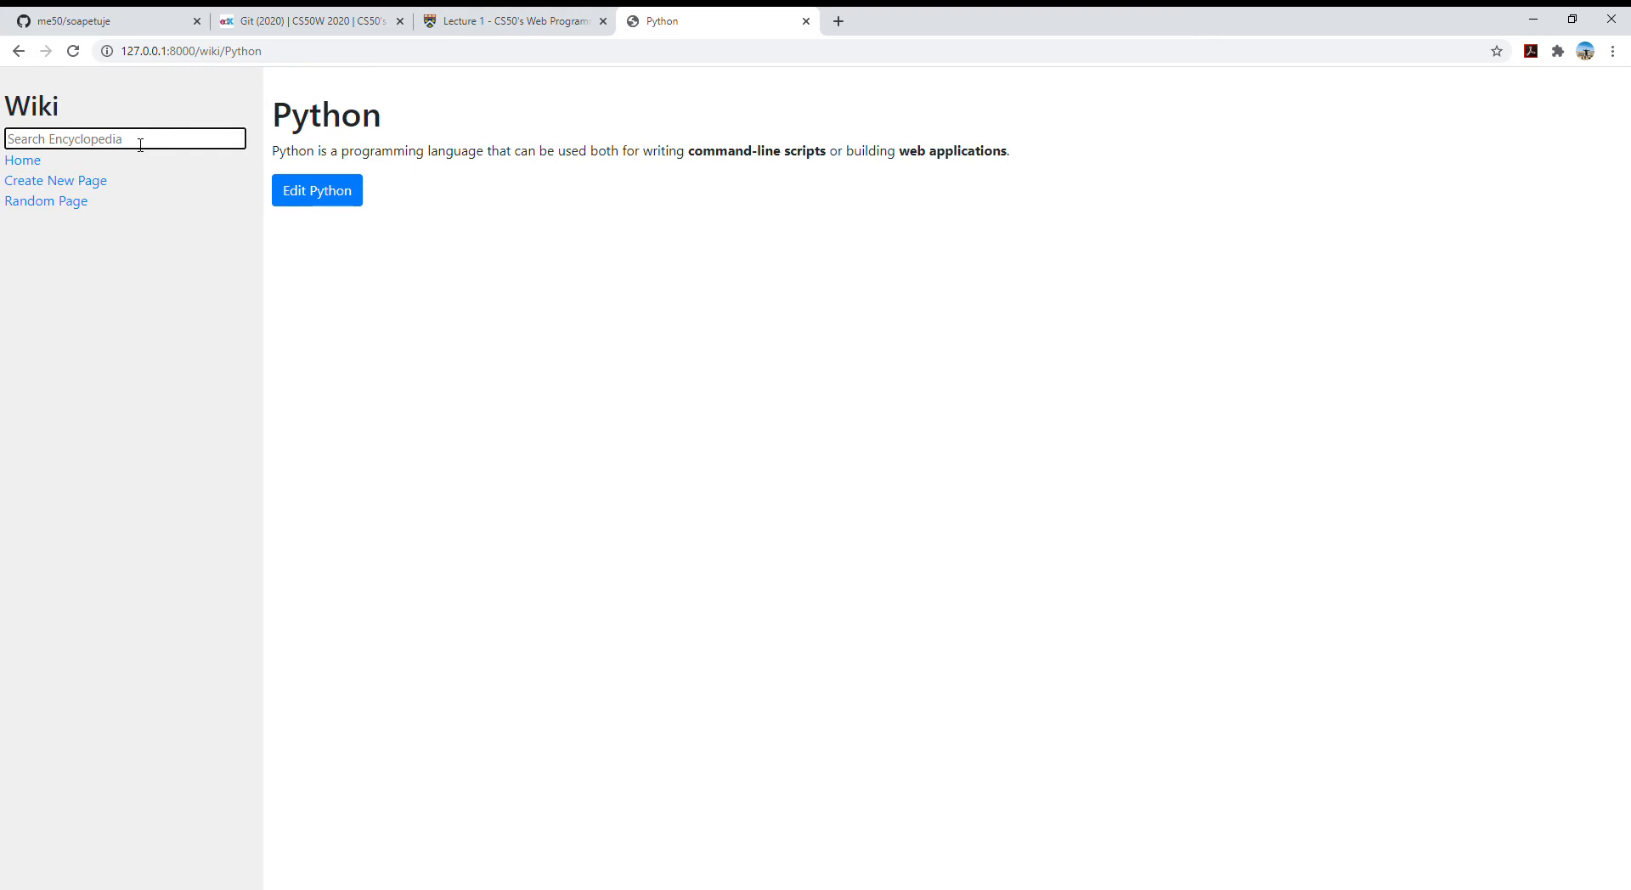
{"action": "type", "text": "z"}
{"action": "key", "text": "Return"}
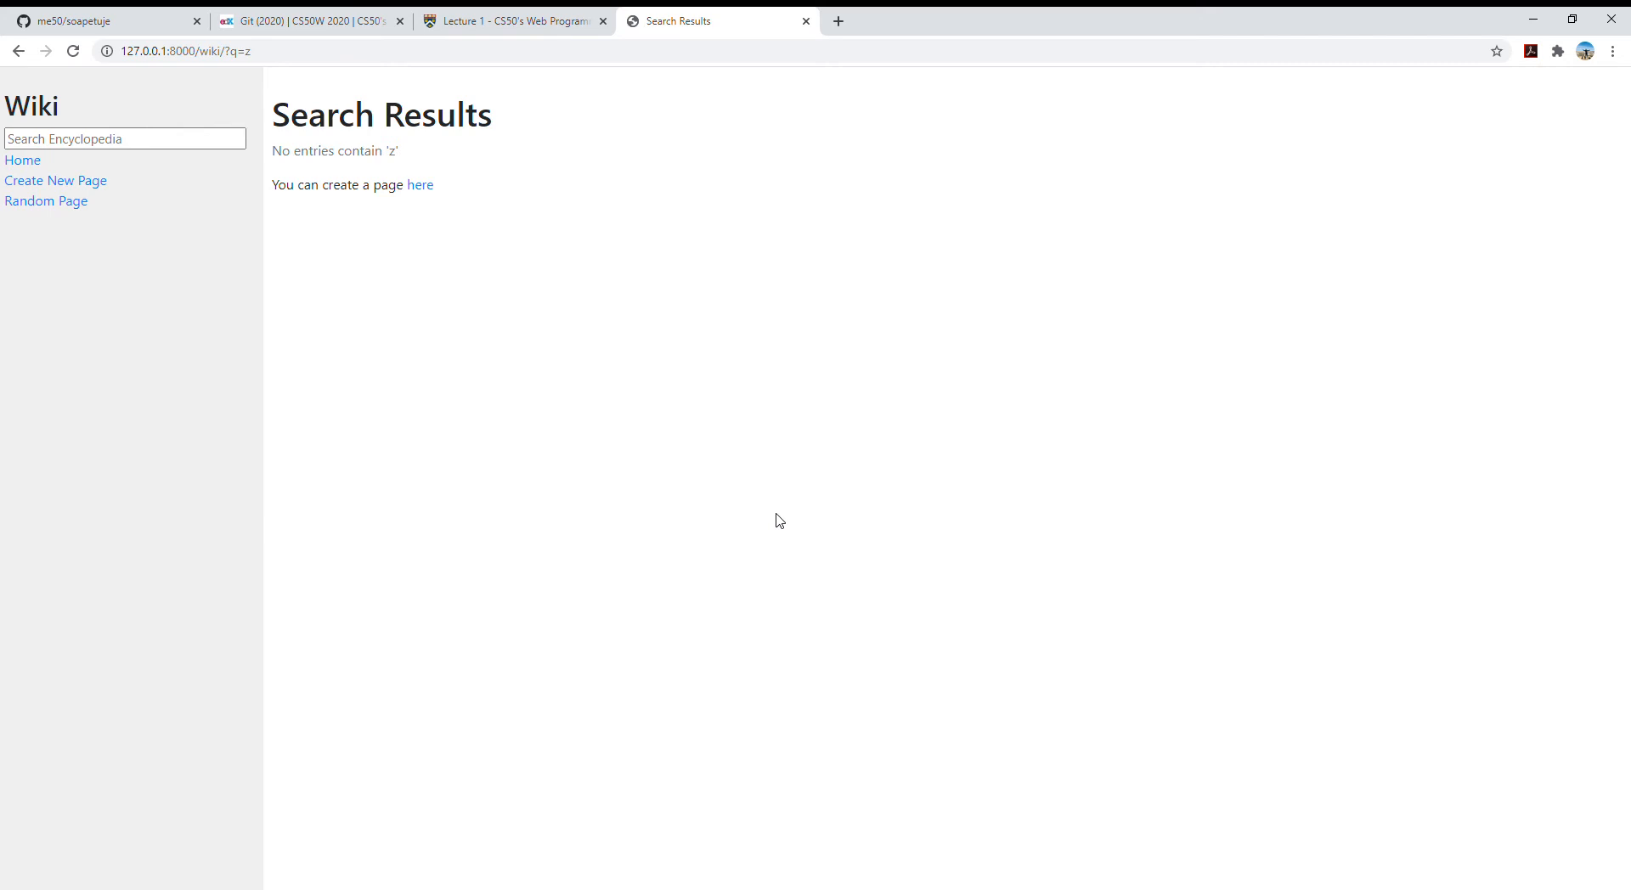
Create and save a new page titled "Test" with the Markdown headings "# hello" and "## world"
{"action": "left_click", "coordinate": [89, 181]}
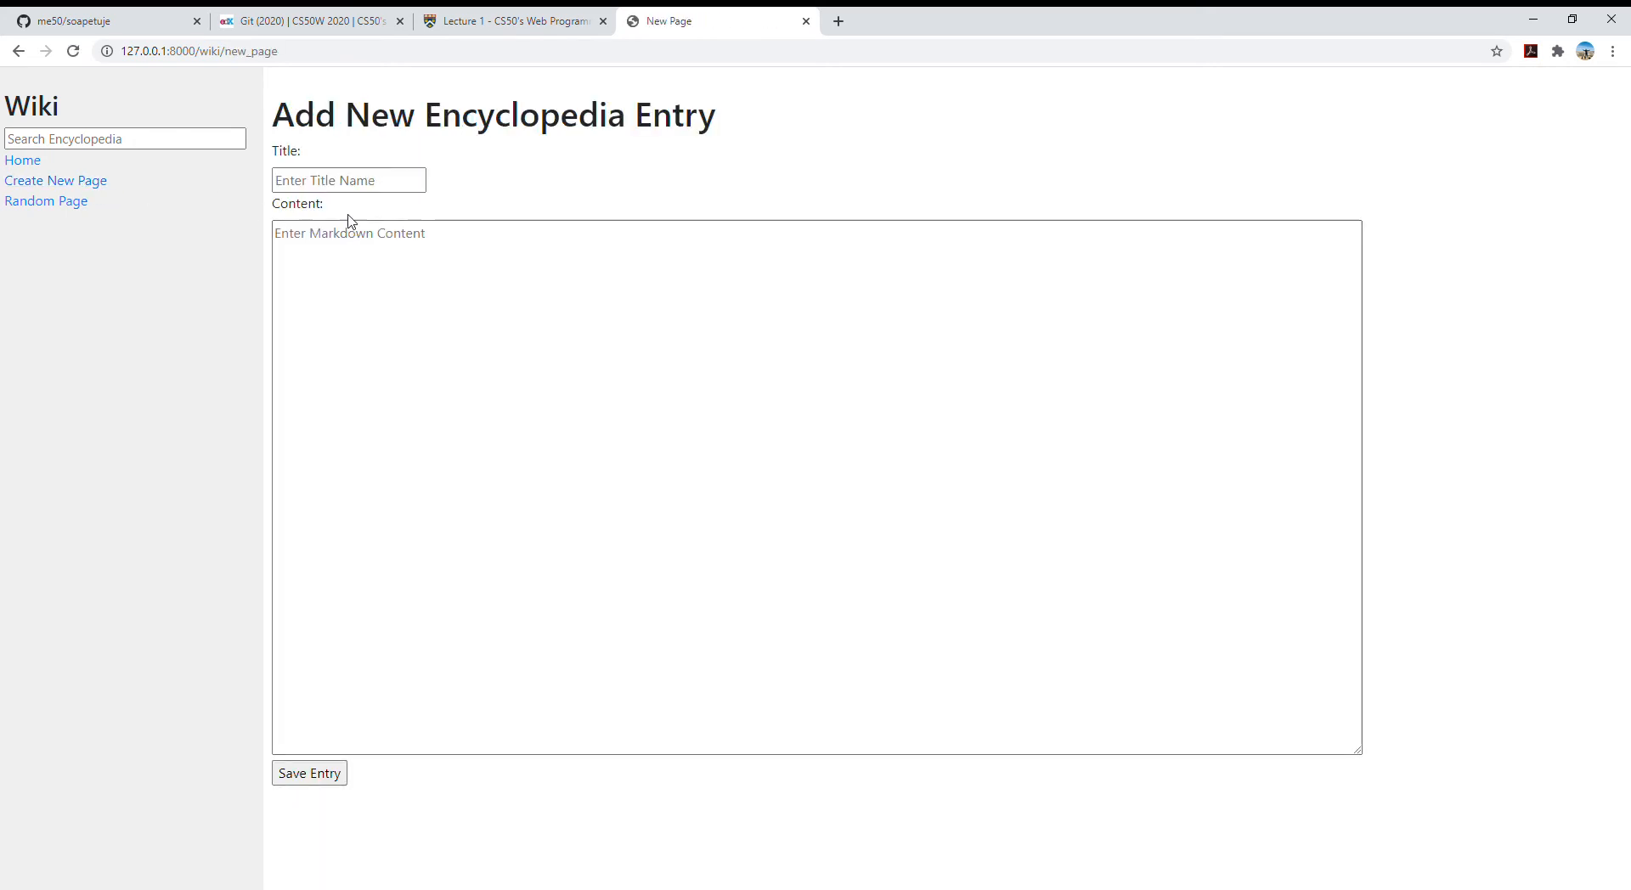
{"action": "left_click", "coordinate": [363, 184]}
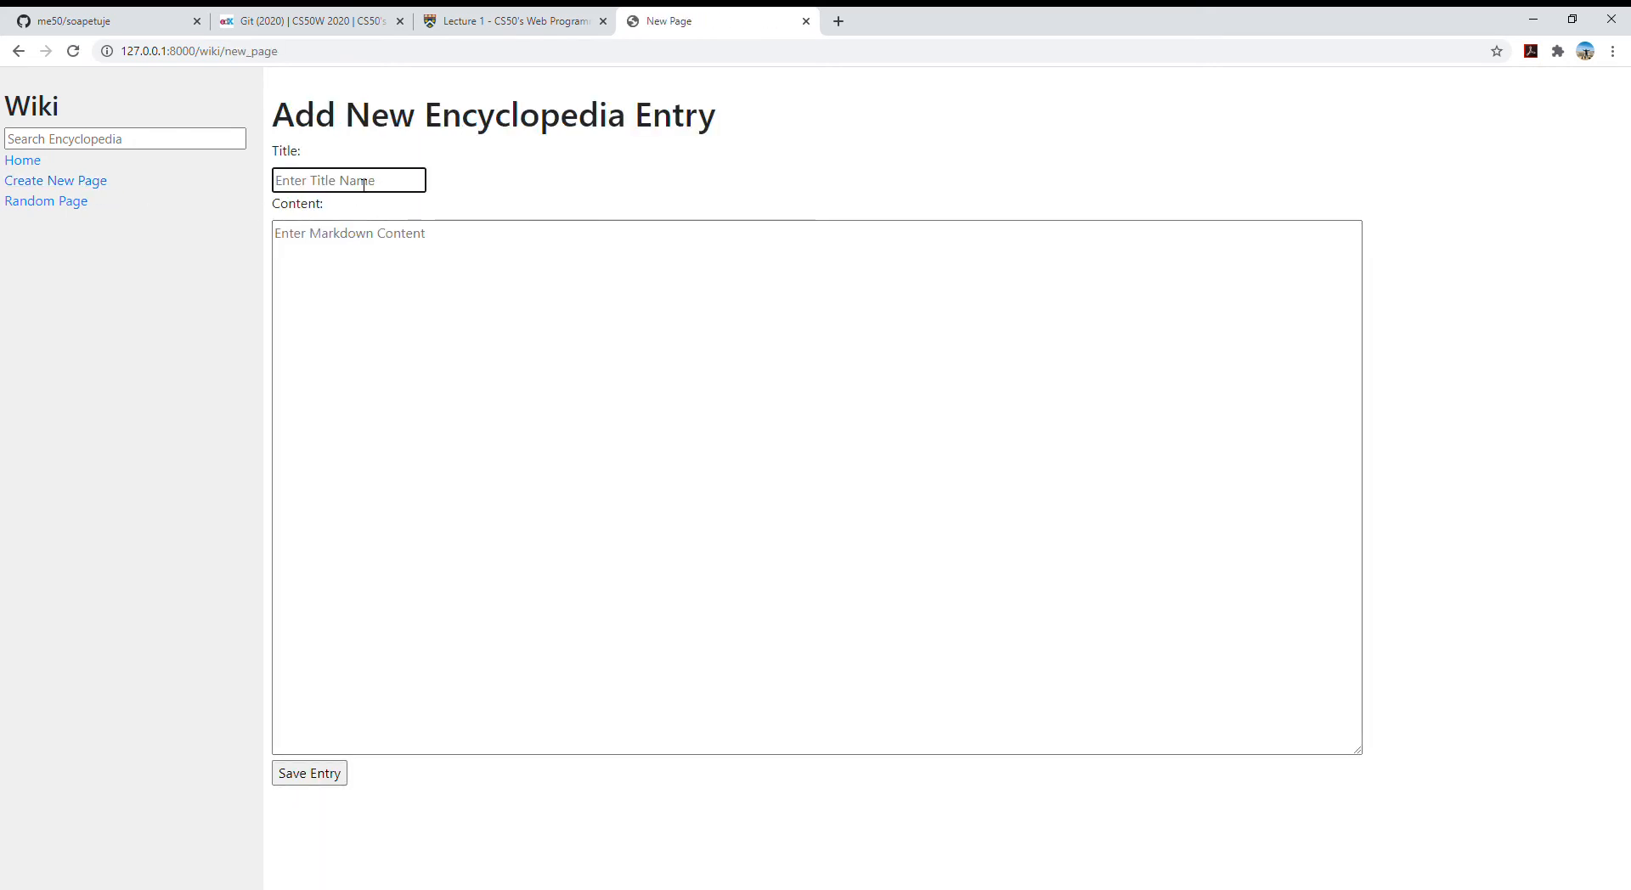
{"action": "type", "text": "Test"}
{"action": "left_click", "coordinate": [549, 343]}
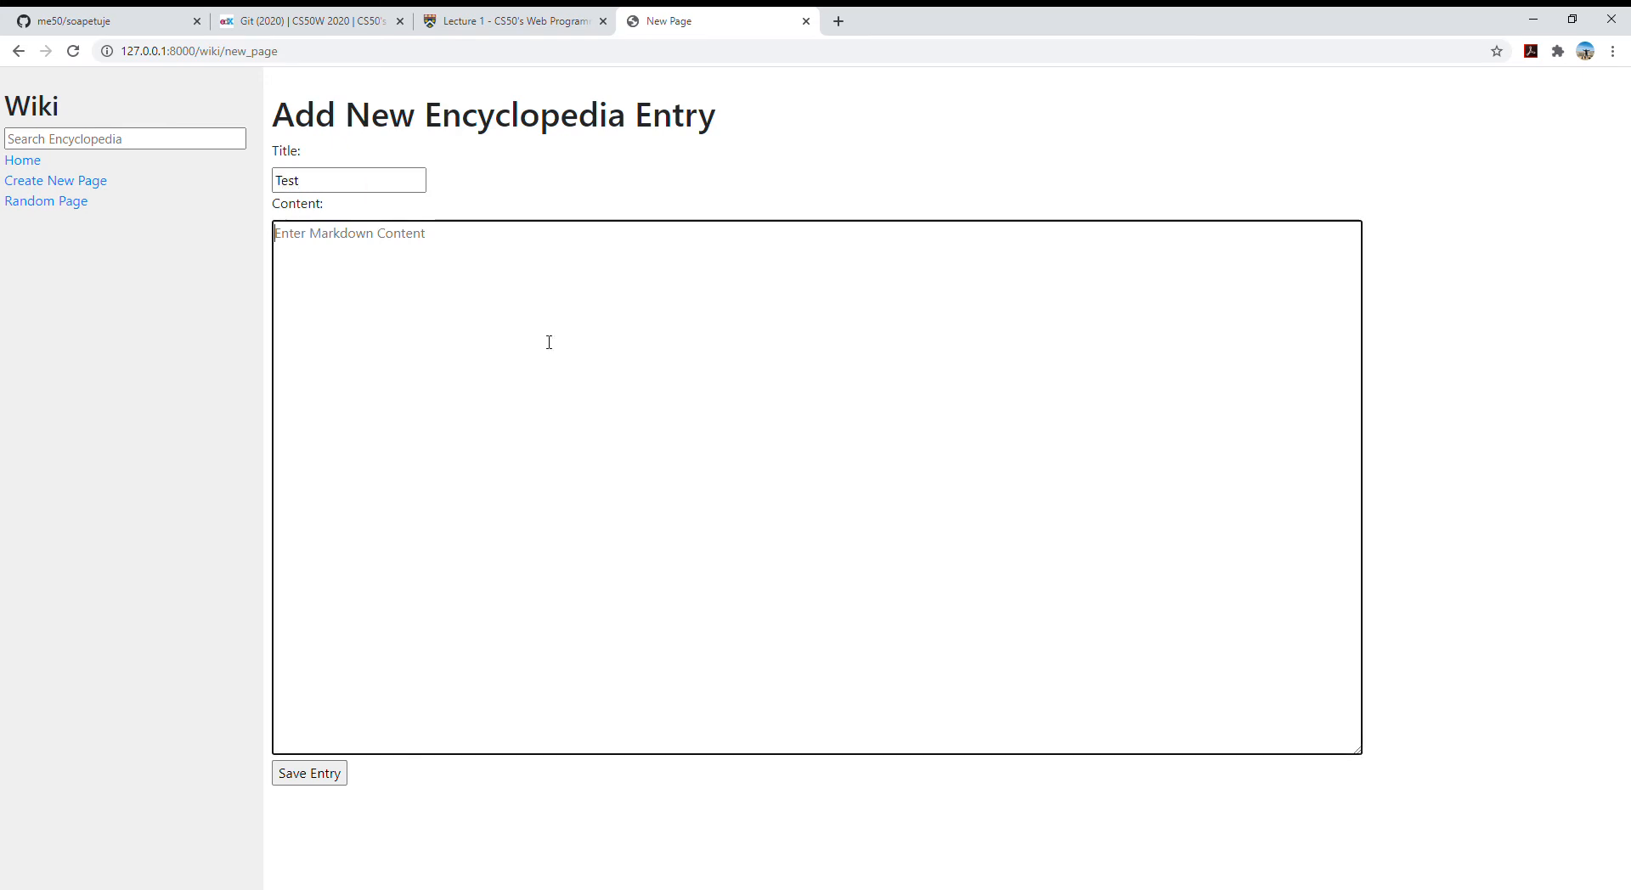
{"action": "type", "text": "# "}
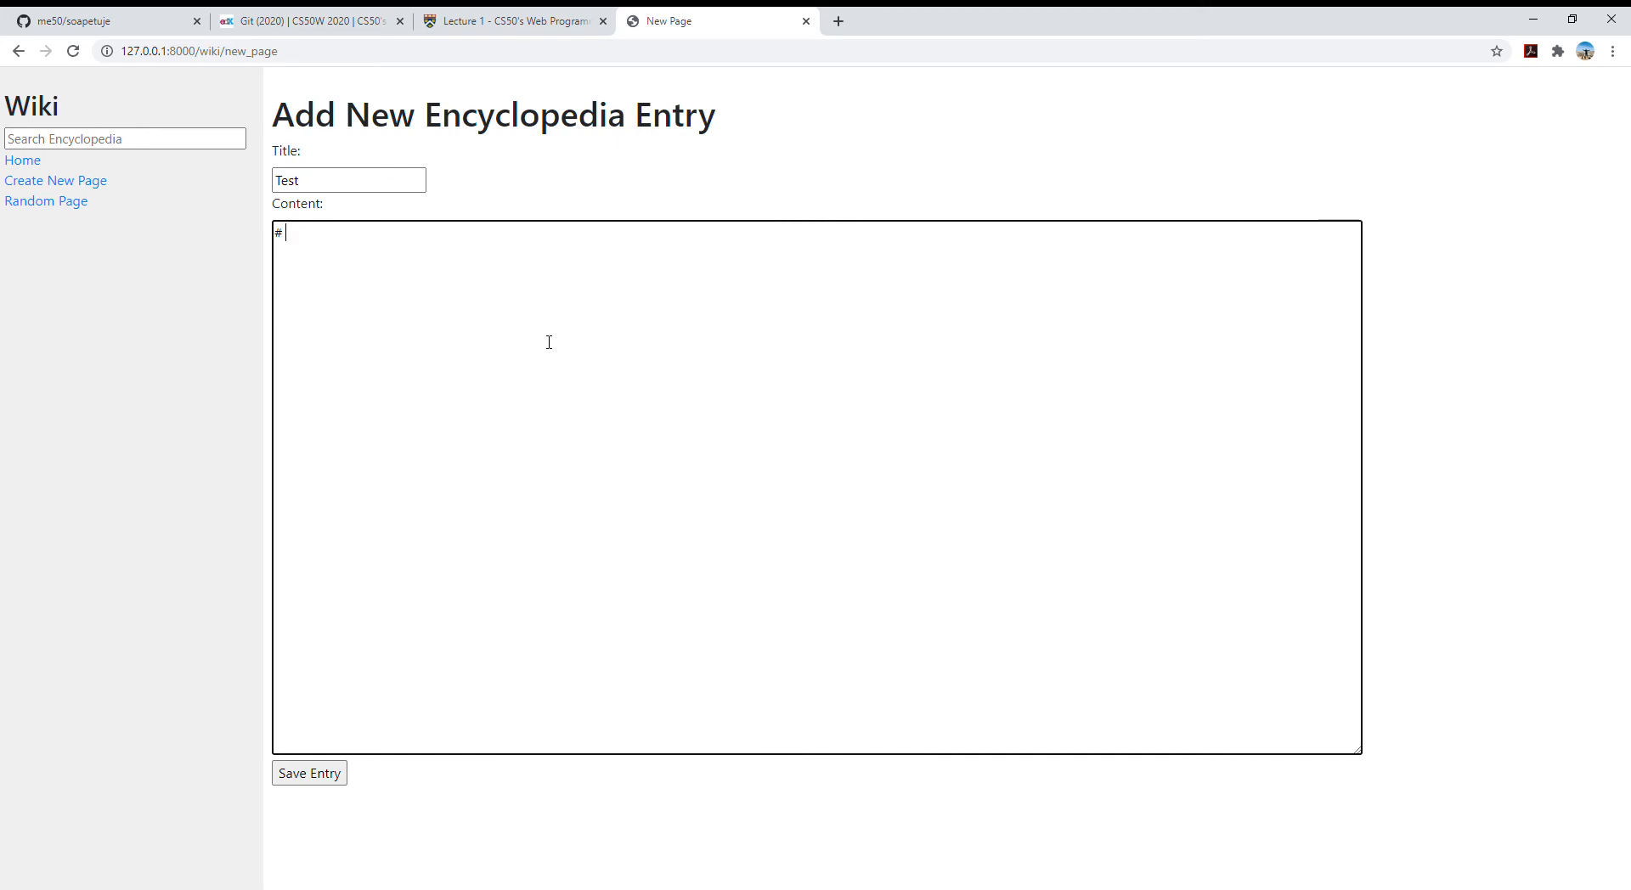
{"action": "type", "text": "hello "}
{"action": "type", "text": "## wor"}
{"action": "type", "text": "ld"}
{"action": "left_click", "coordinate": [329, 779]}
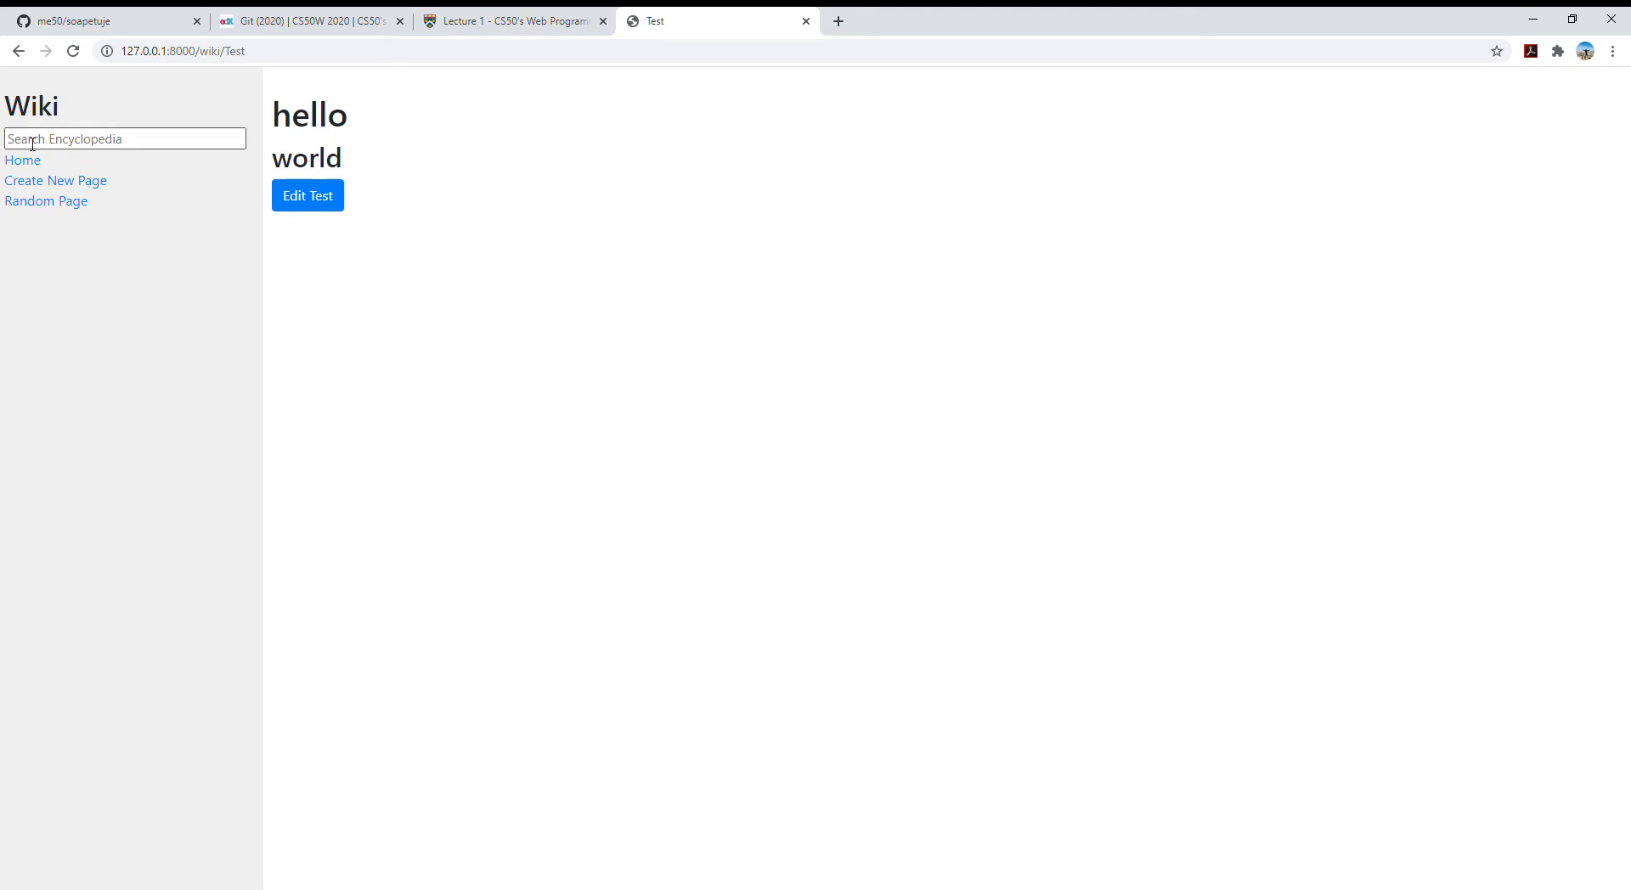
Try to save another new page titled "Test" with the content "random content"
{"action": "left_click", "coordinate": [66, 187]}
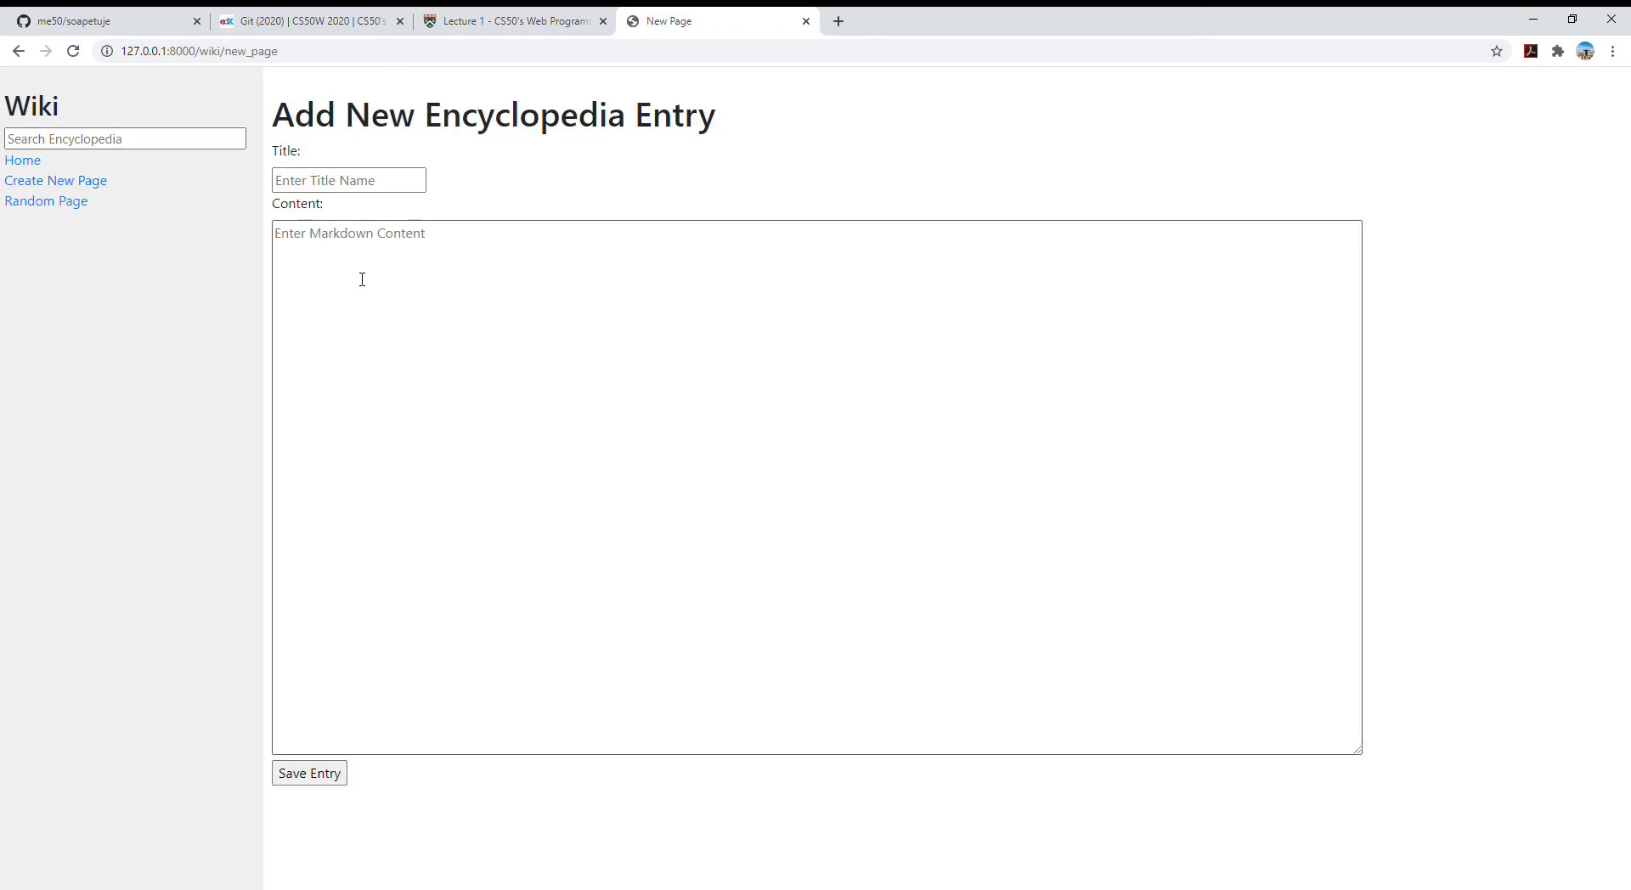
{"action": "left_click", "coordinate": [337, 192]}
{"action": "type", "text": "T"}
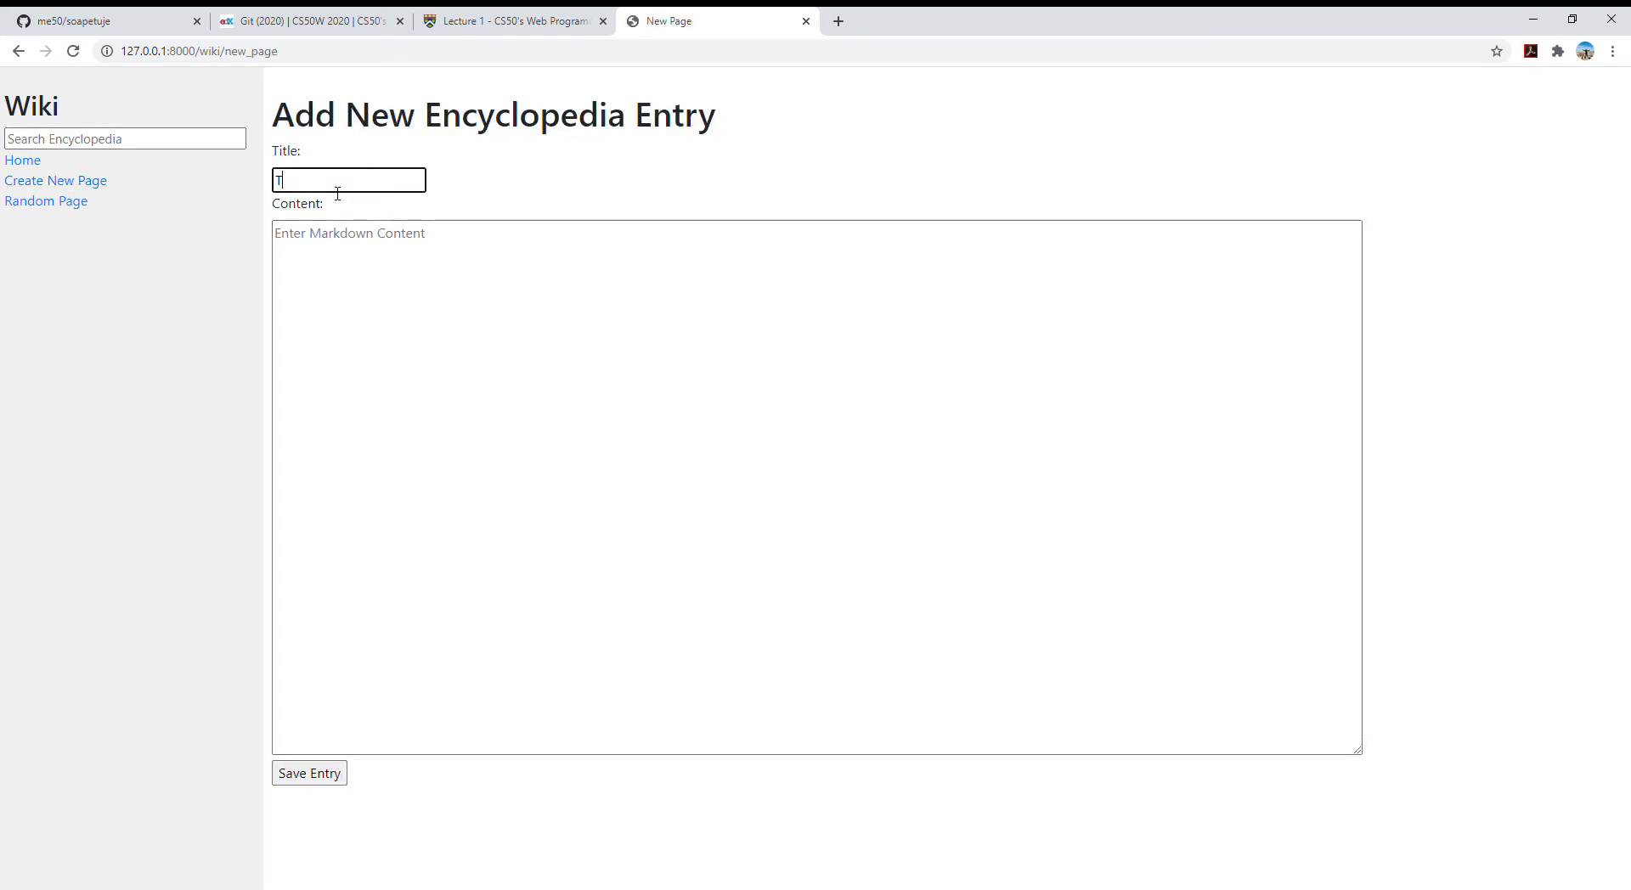
{"action": "type", "text": "ex"}
{"action": "type", "text": "st"}
{"action": "left_click", "coordinate": [518, 282]}
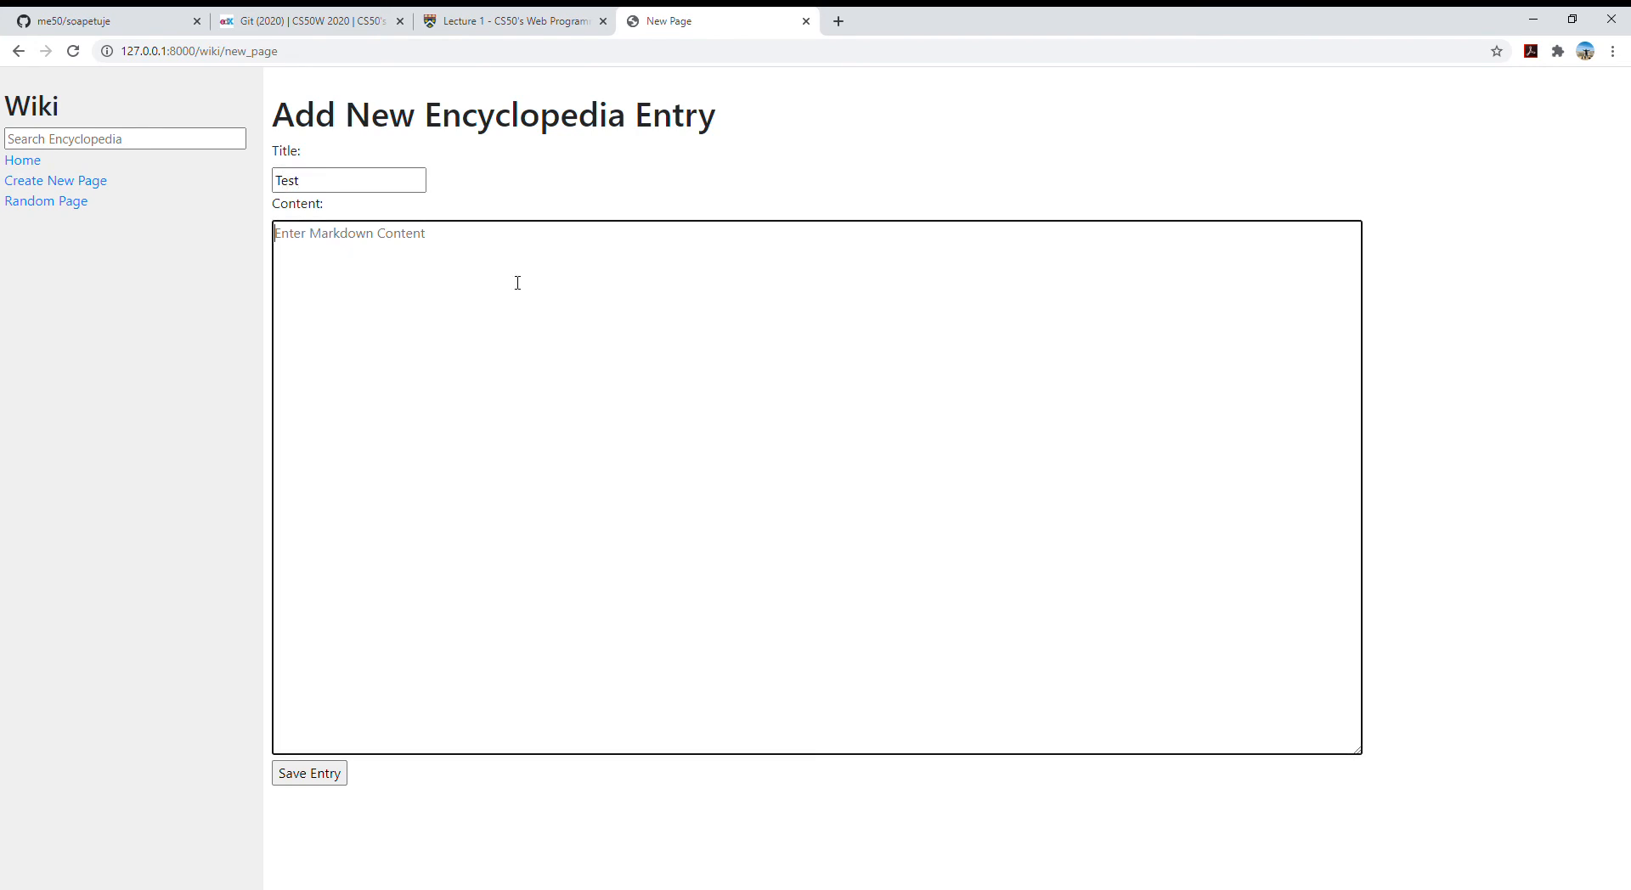
{"action": "type", "text": "re"}
{"action": "type", "text": "ndom cont"}
{"action": "type", "text": "ent"}
{"action": "left_click", "coordinate": [329, 774]}
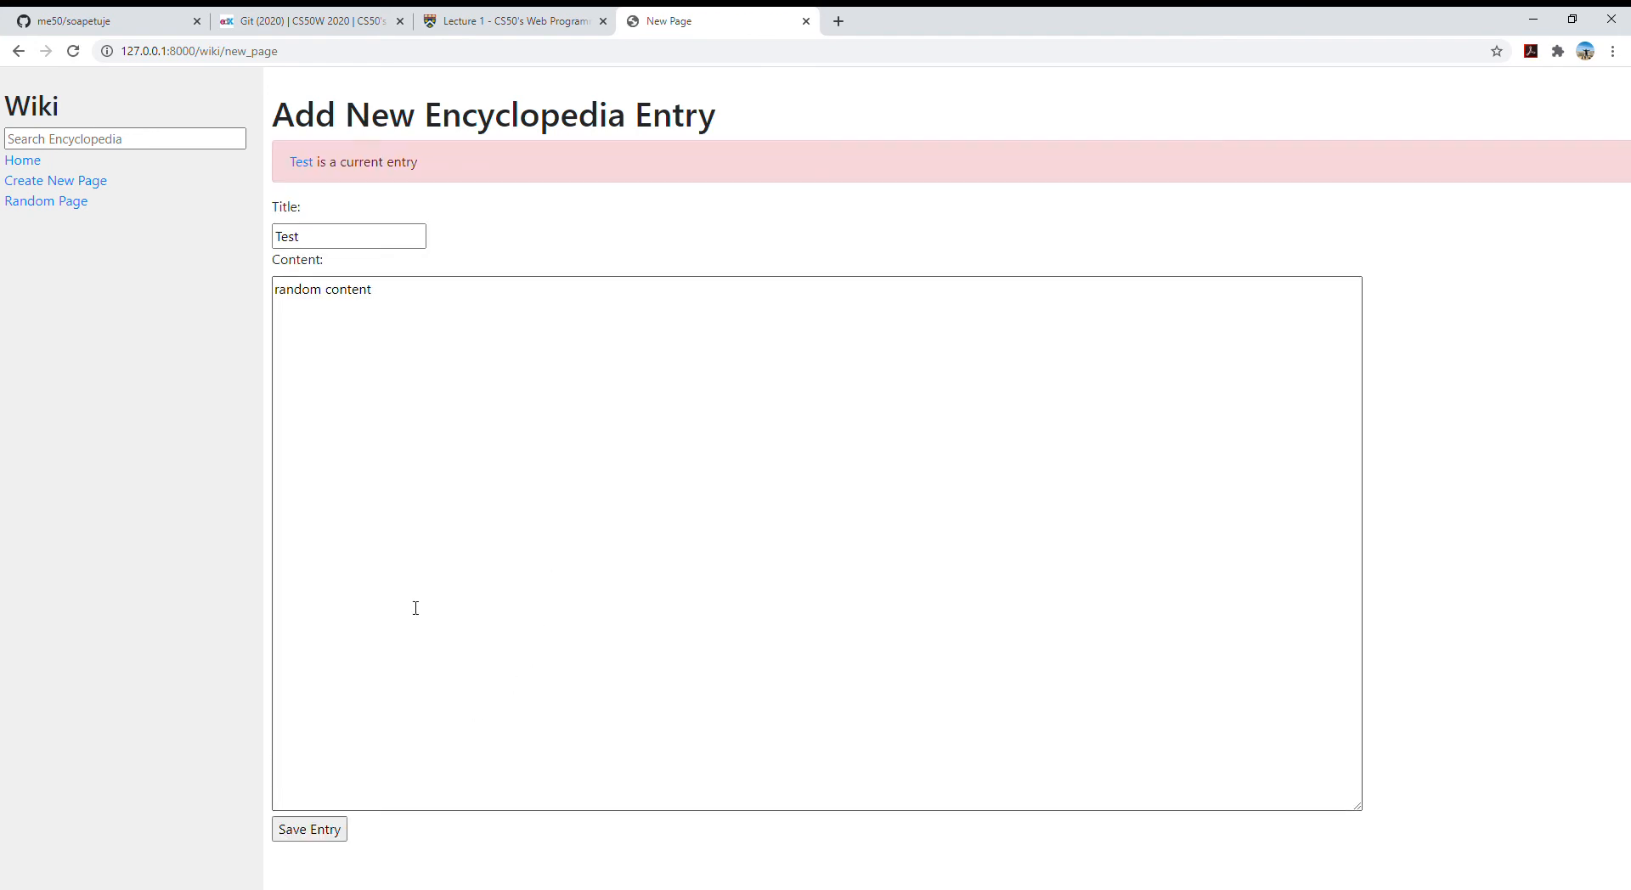
Edit the existing Test entry by adding "**This is CS50**" below the headings, and save the changes
{"action": "left_click", "coordinate": [301, 165]}
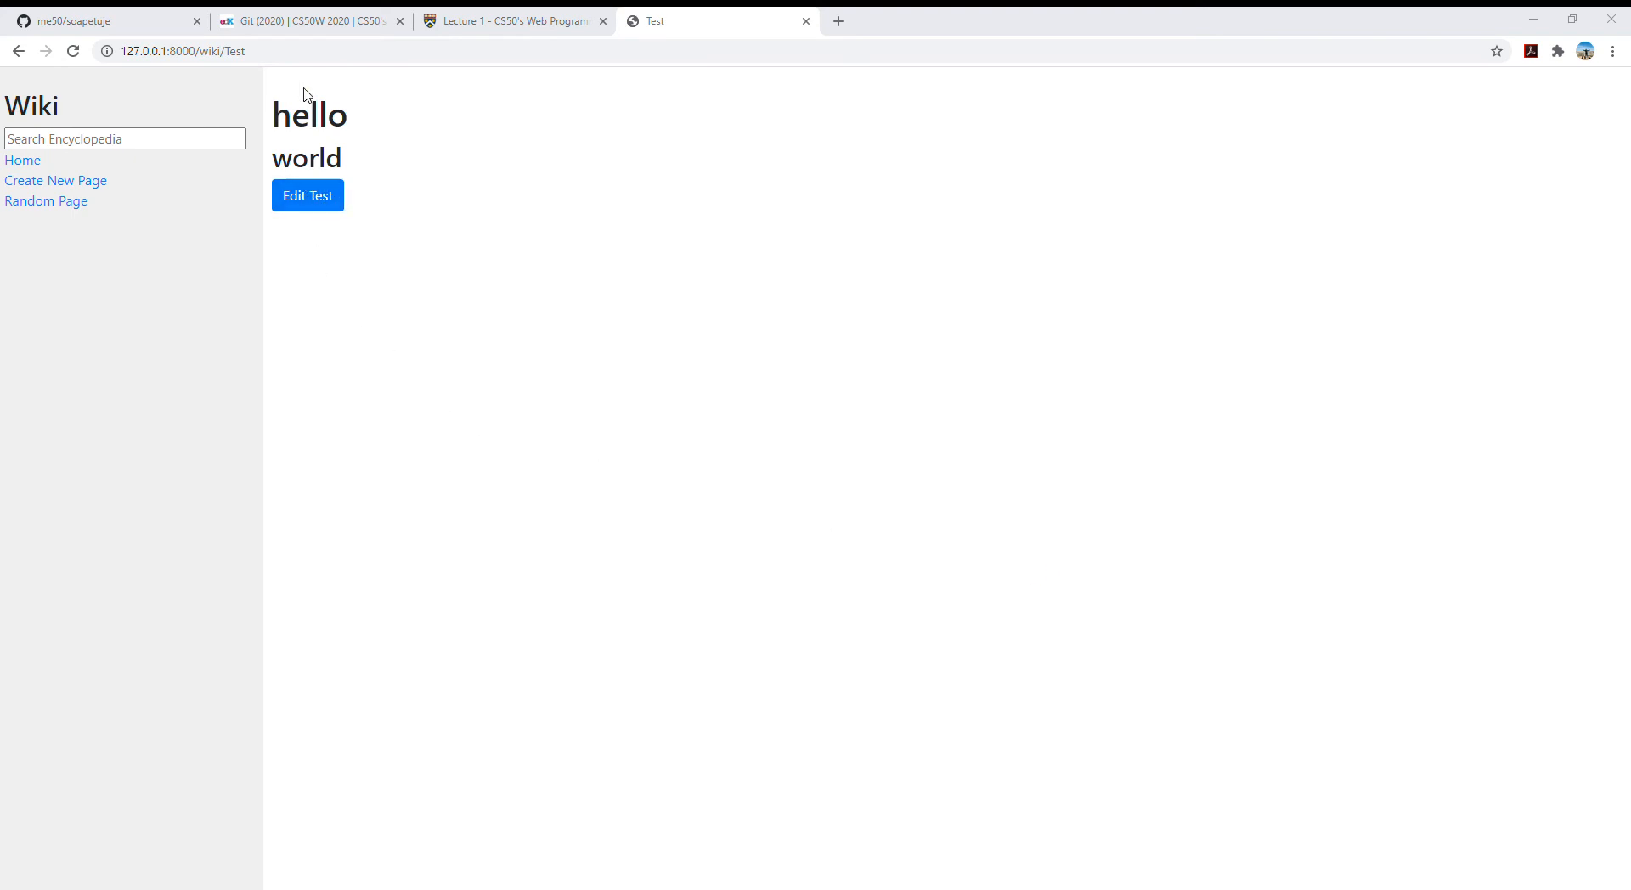
{"action": "left_click", "coordinate": [323, 202]}
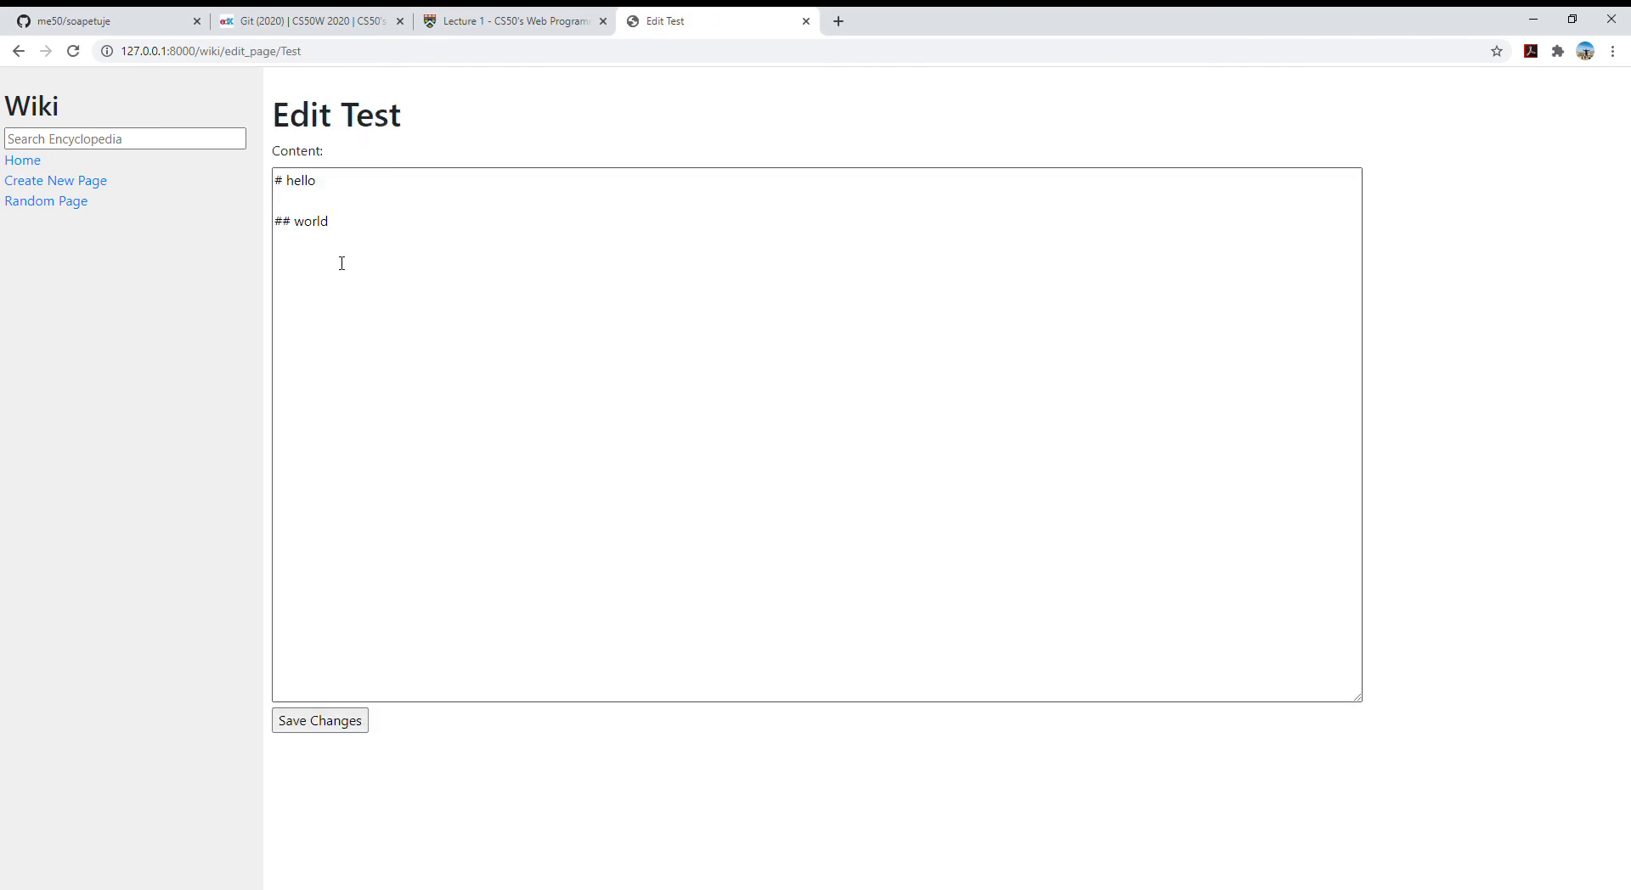
{"action": "left_click", "coordinate": [341, 263]}
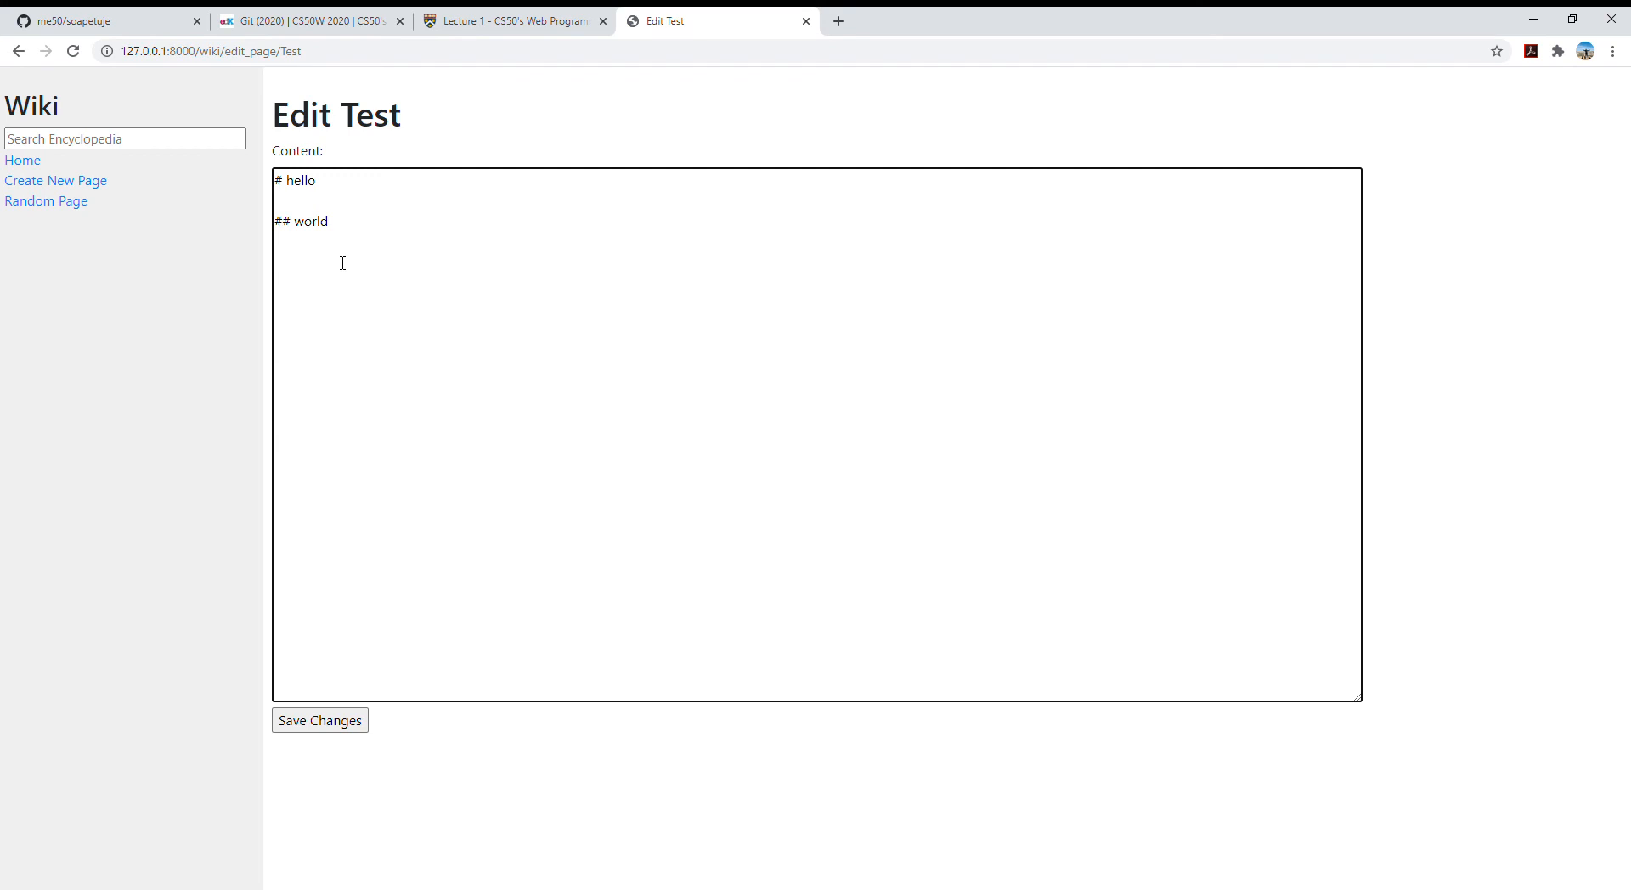
{"action": "type", "text": "**This is CS50"}
{"action": "key", "text": "BackSpace"}
{"action": "type", "text": "0**"}
{"action": "left_click", "coordinate": [319, 722]}
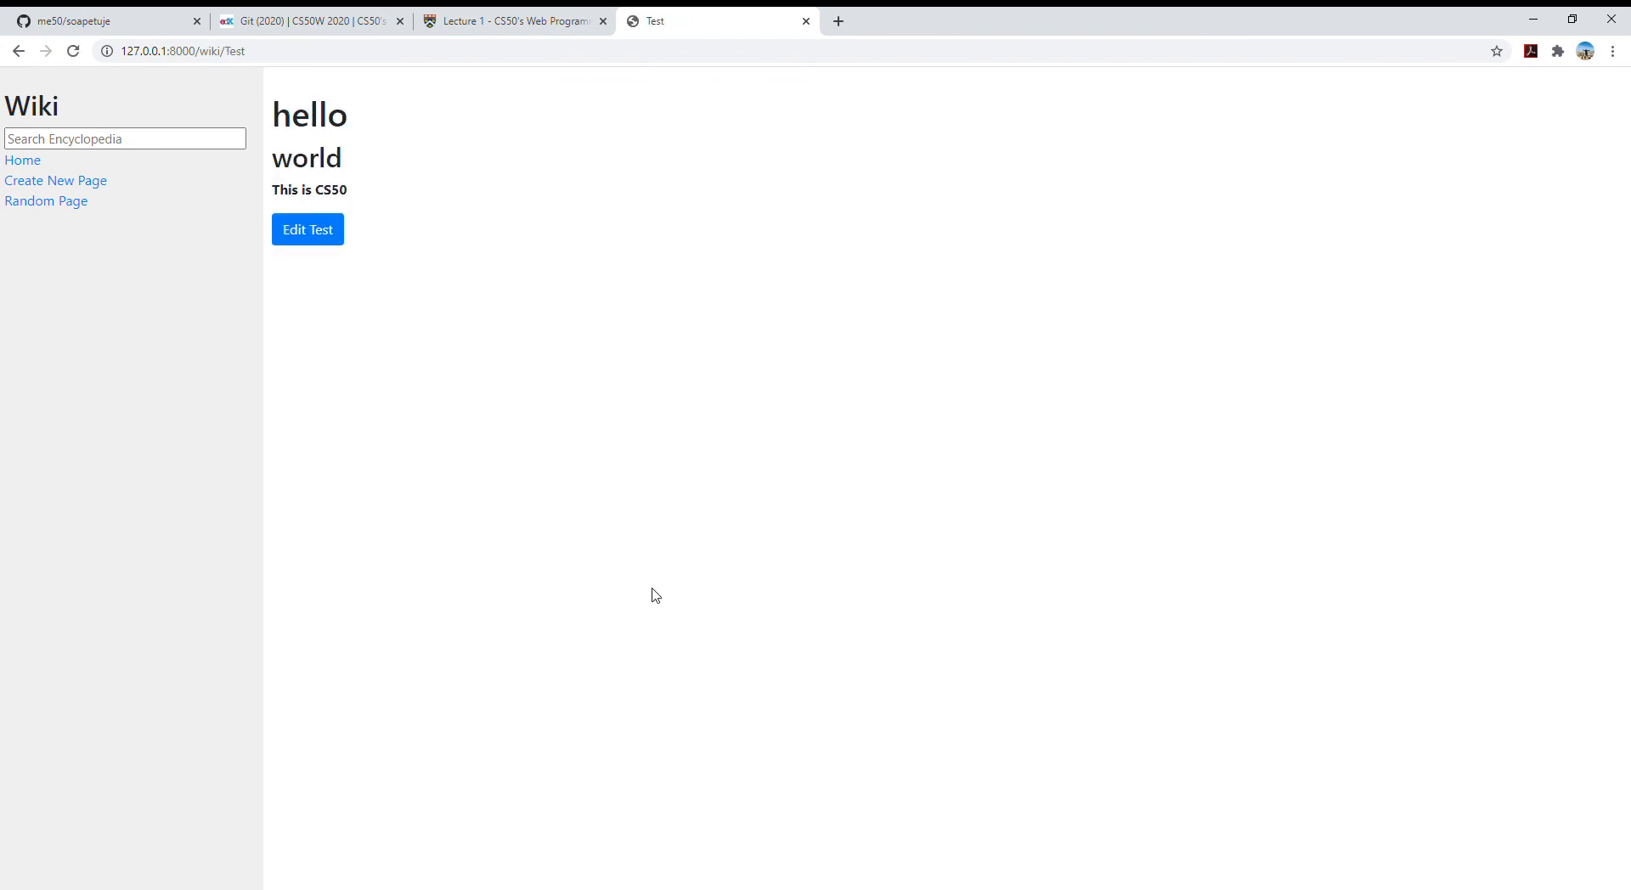
Open random encyclopedia pages several times in a row
{"action": "left_click", "coordinate": [75, 208]}
{"action": "left_click", "coordinate": [76, 208]}
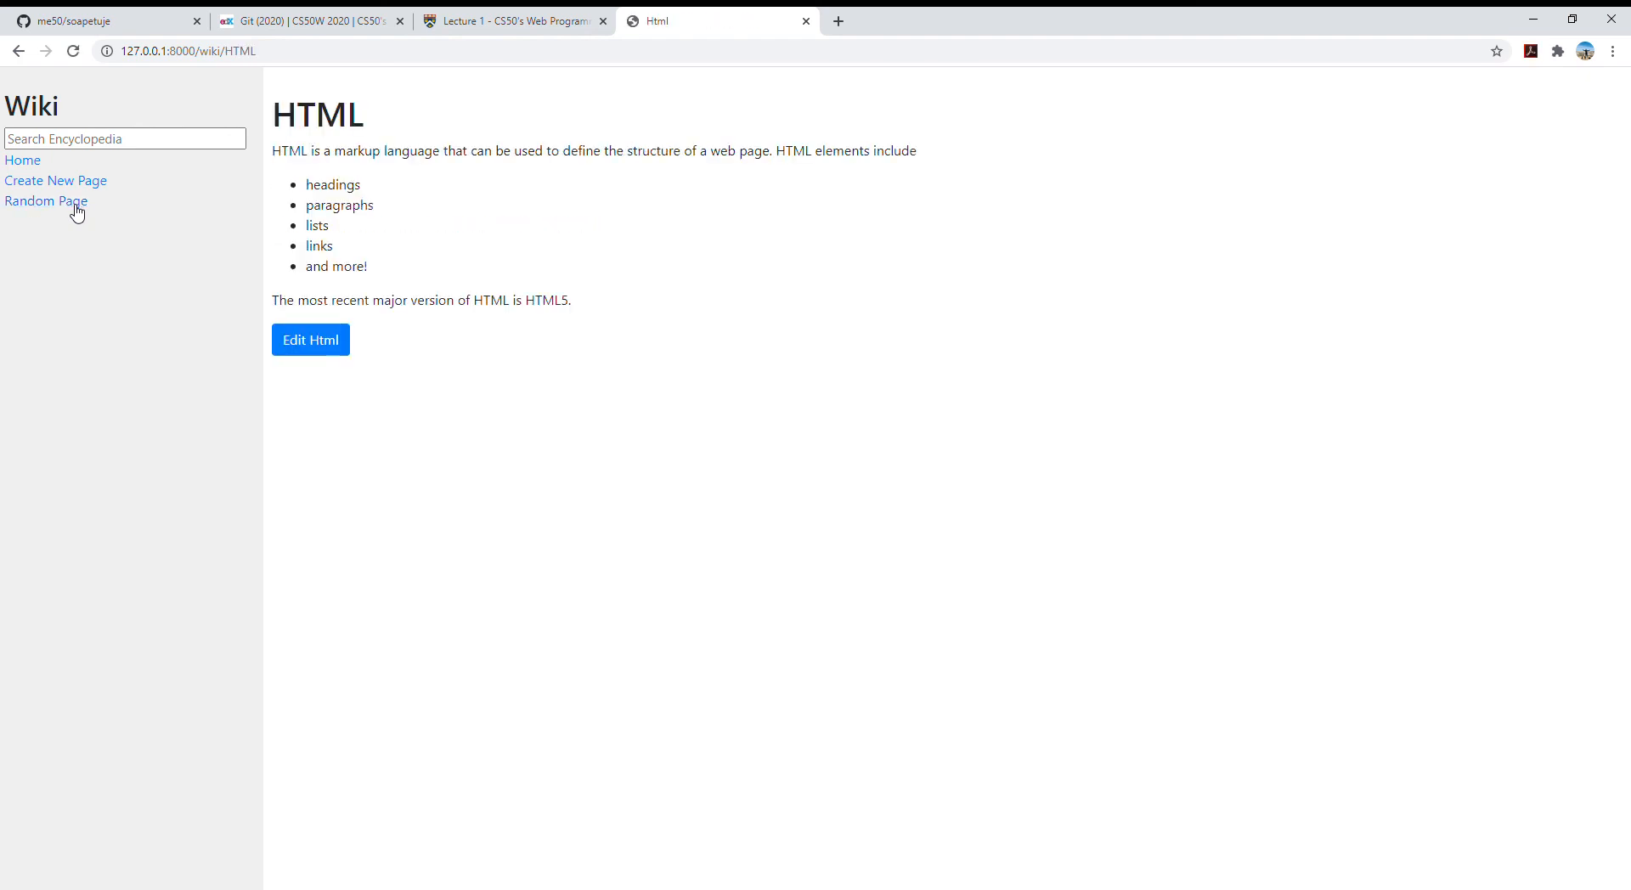
{"action": "left_click", "coordinate": [76, 207]}
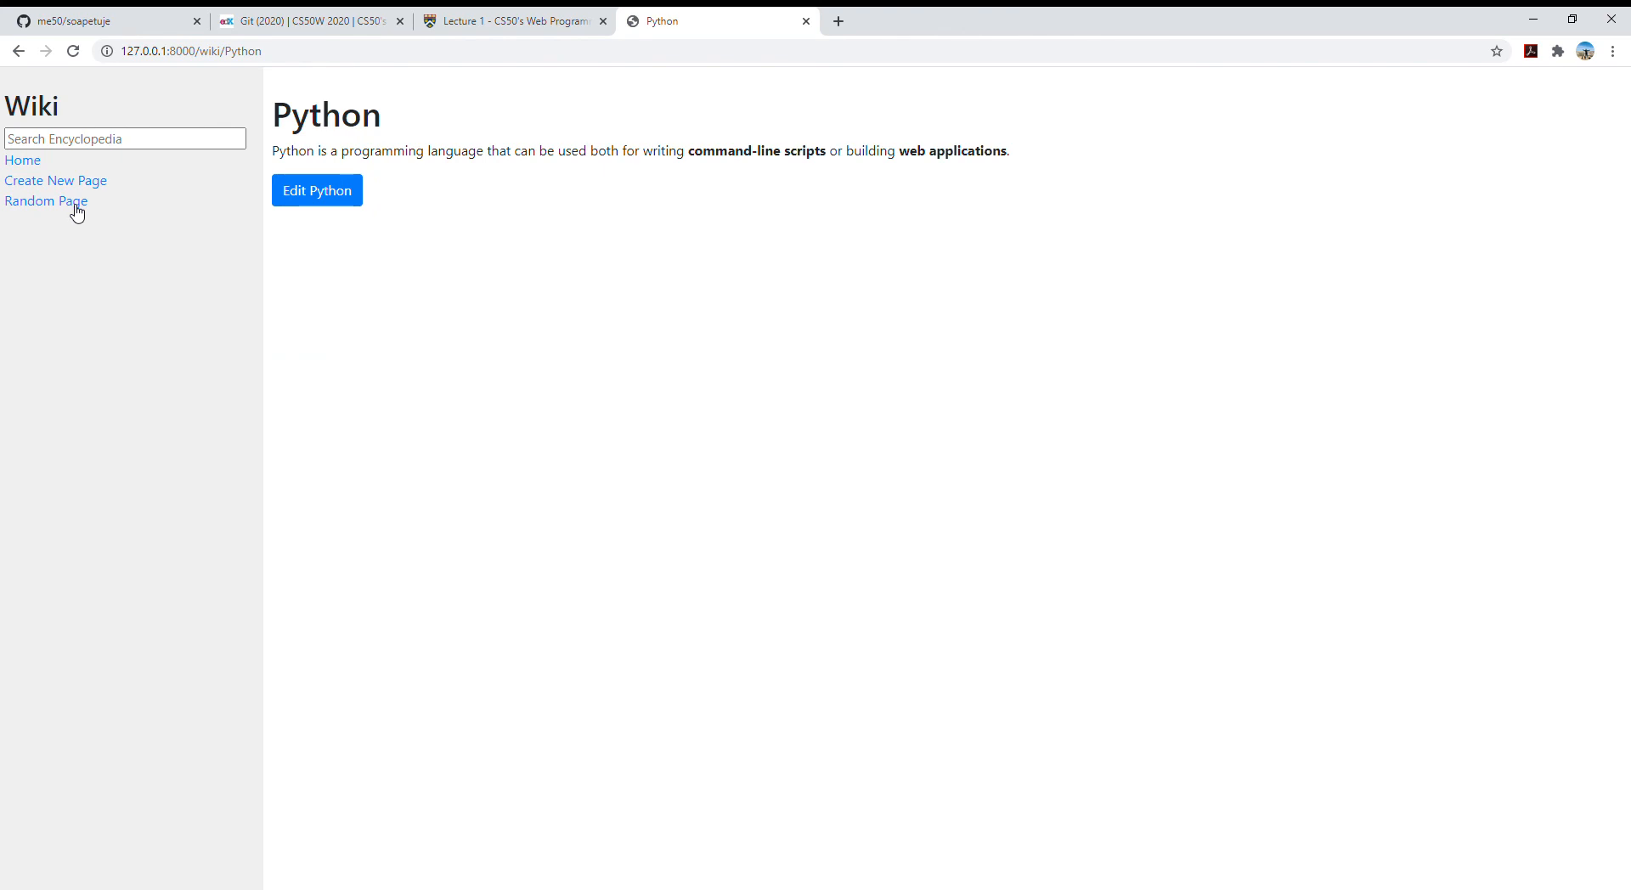
{"action": "left_click", "coordinate": [76, 207]}
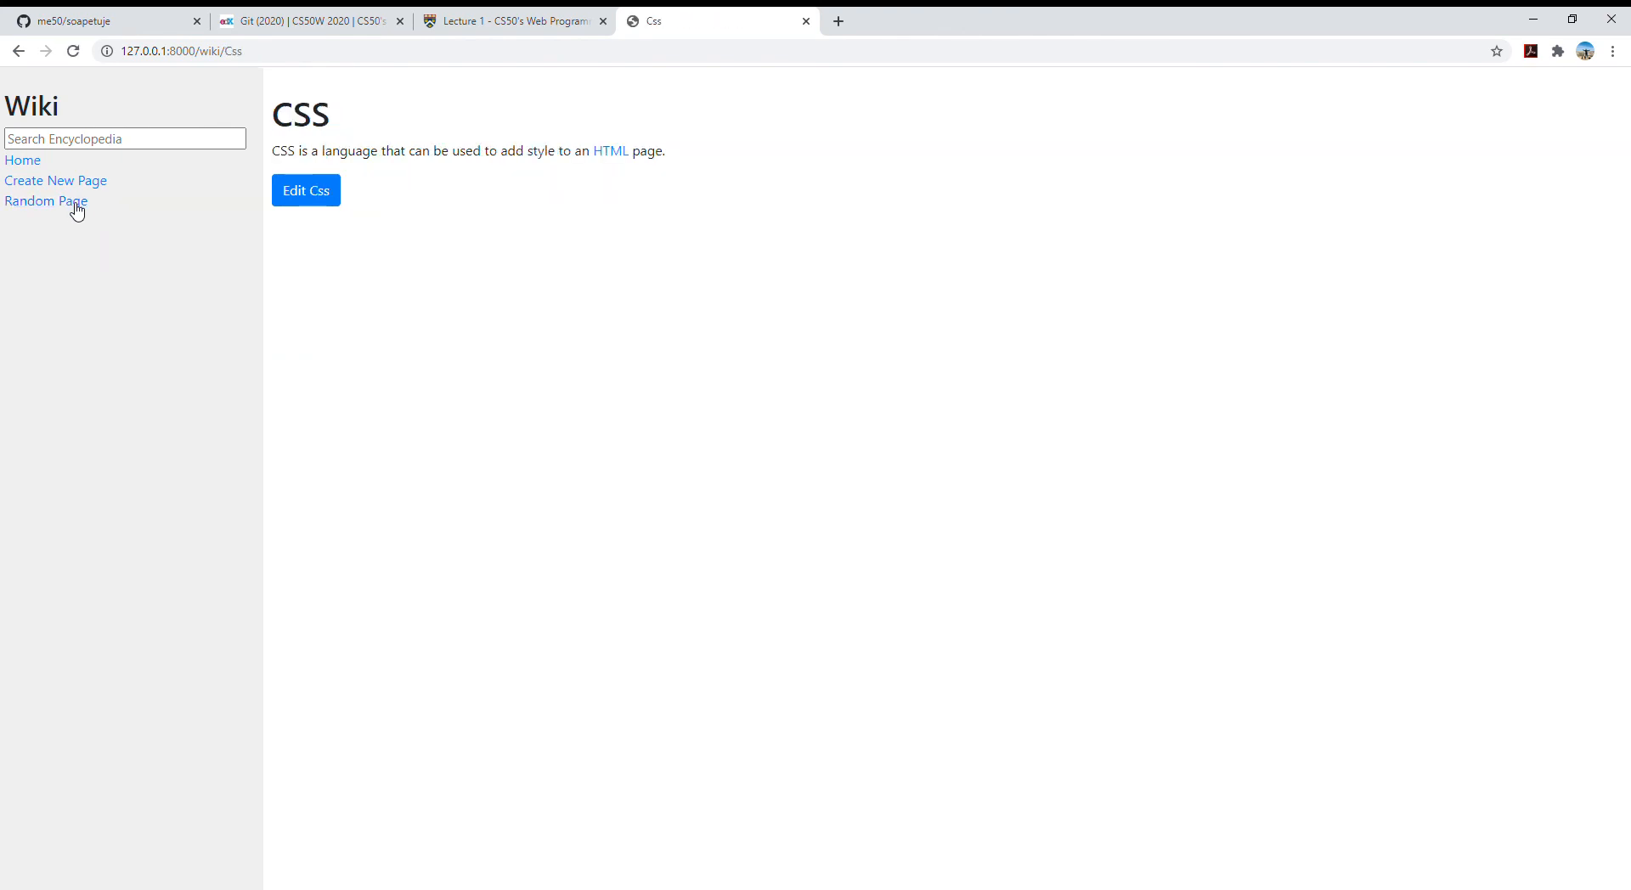
View the CSS entry's edit form, return to the home page and open the CSS entry from the list
{"action": "left_click", "coordinate": [332, 192]}
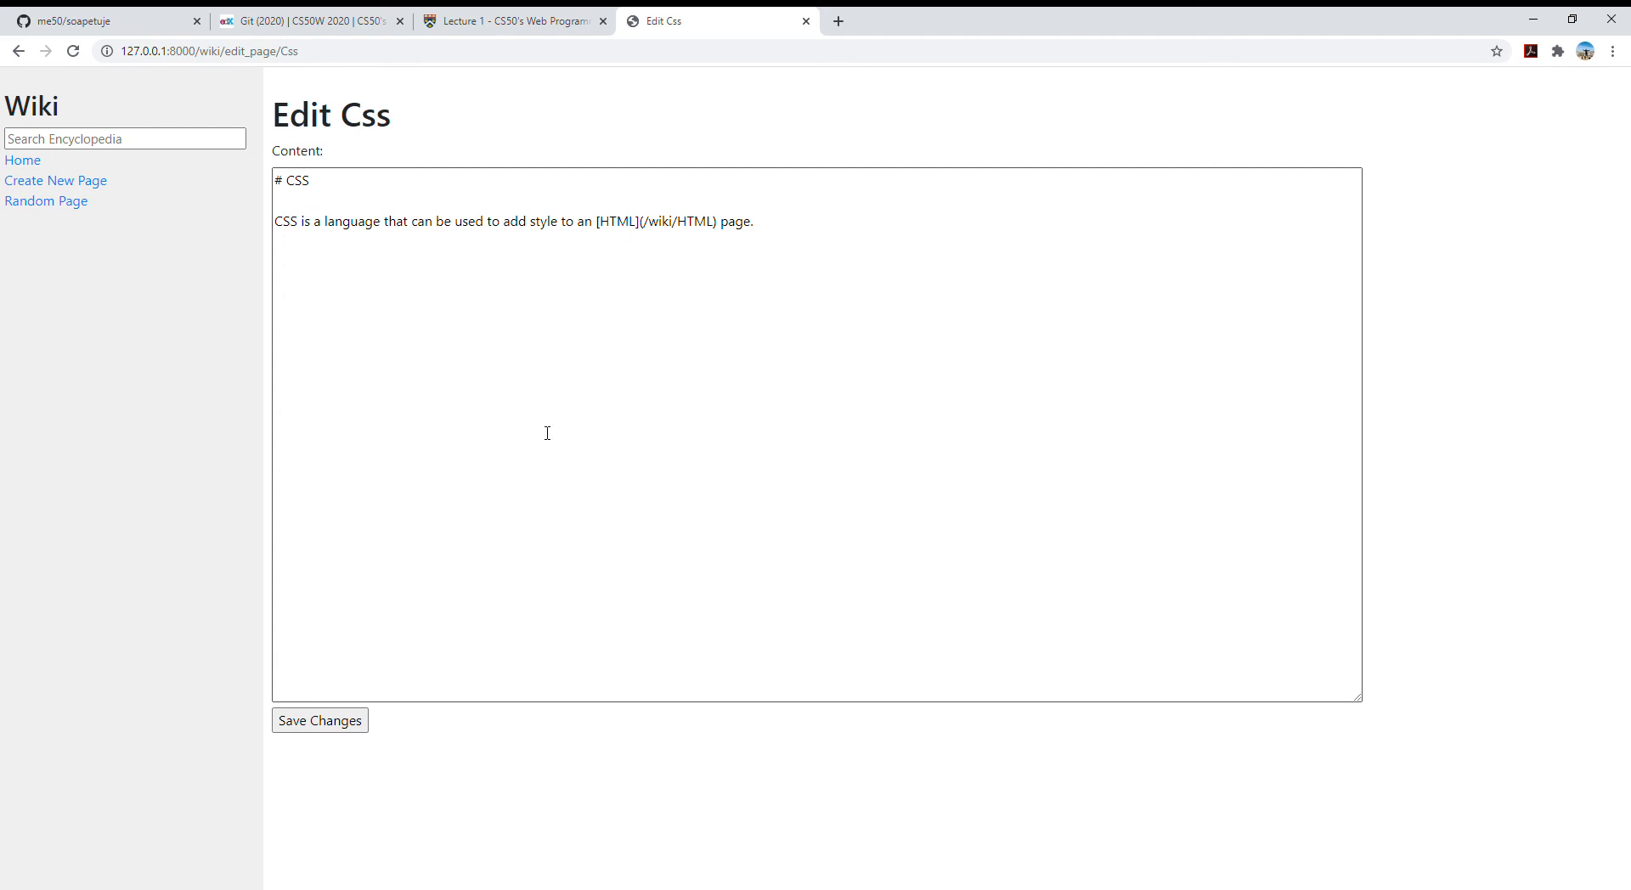
{"action": "left_click", "coordinate": [39, 161]}
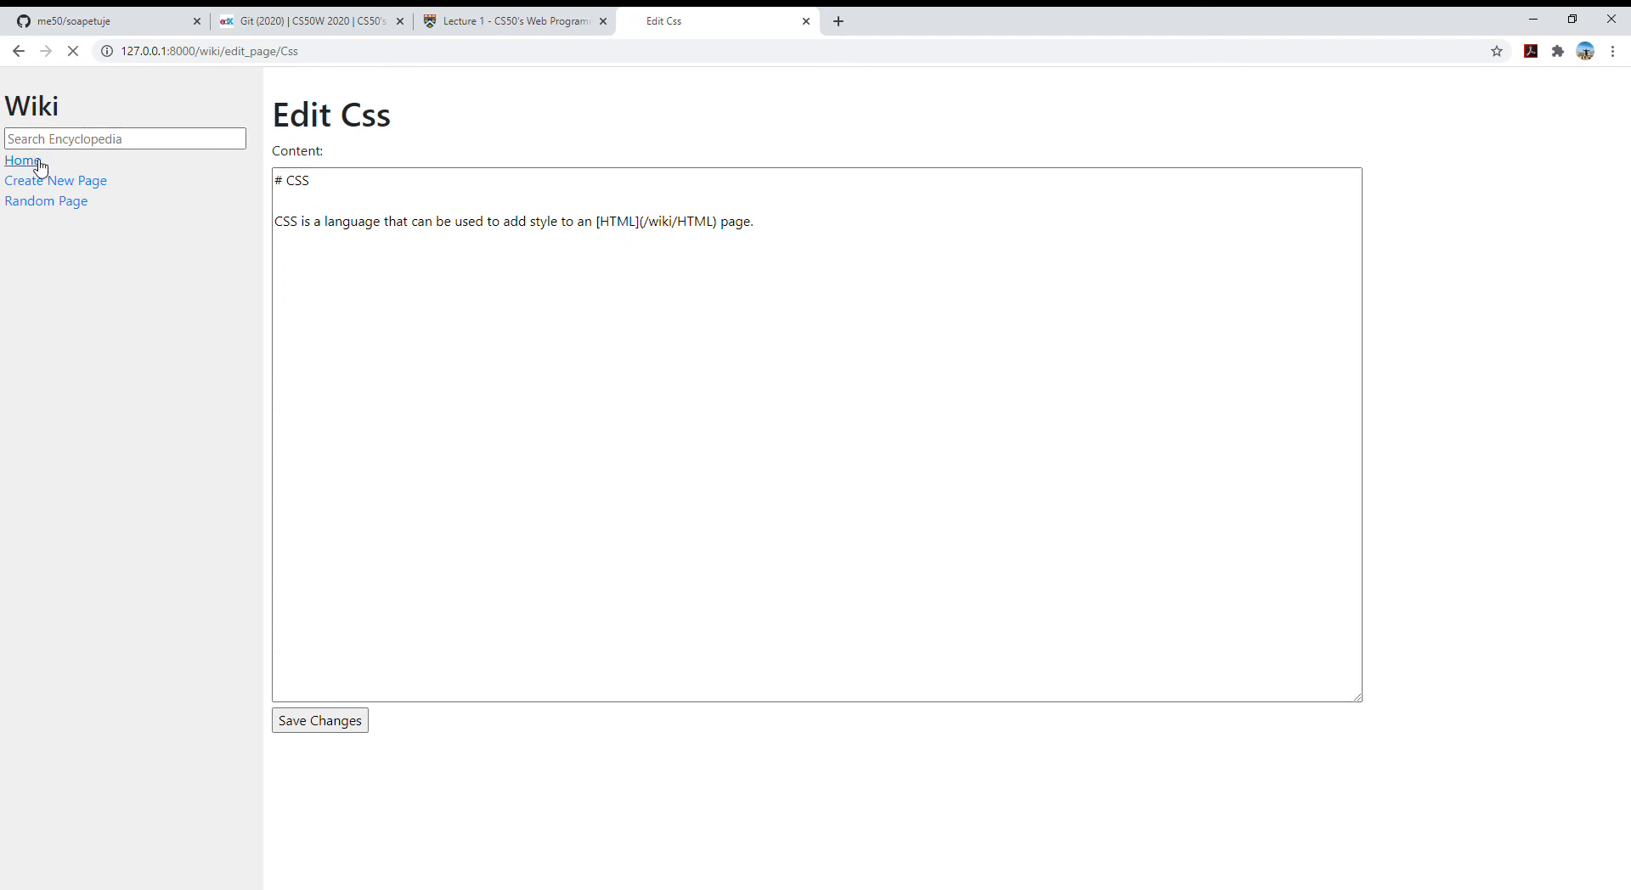
{"action": "left_click", "coordinate": [319, 153]}
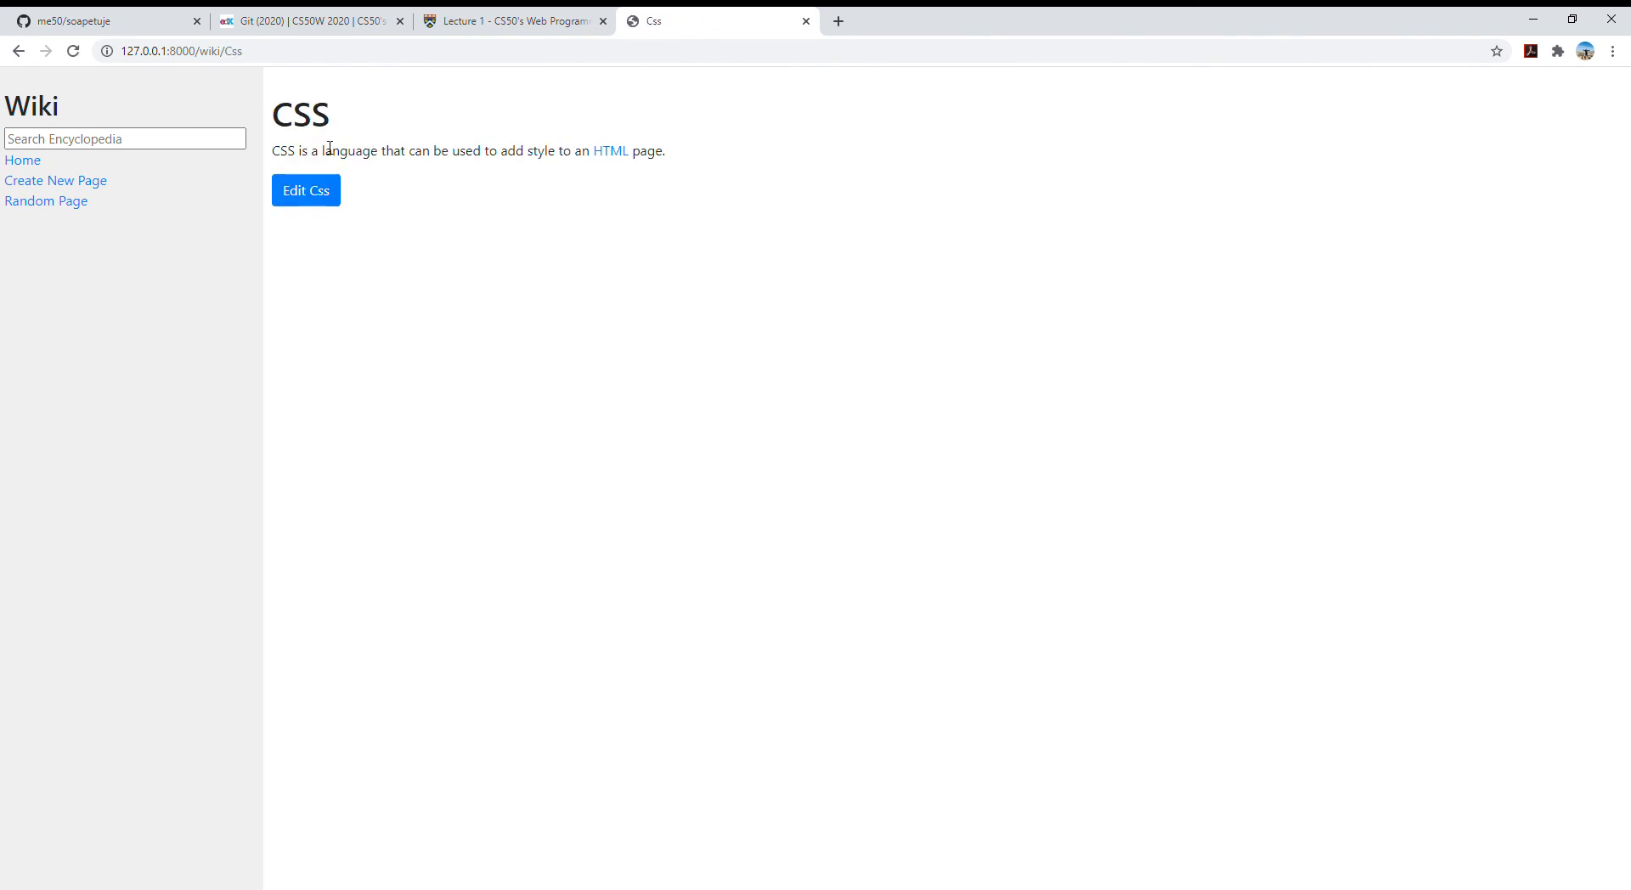